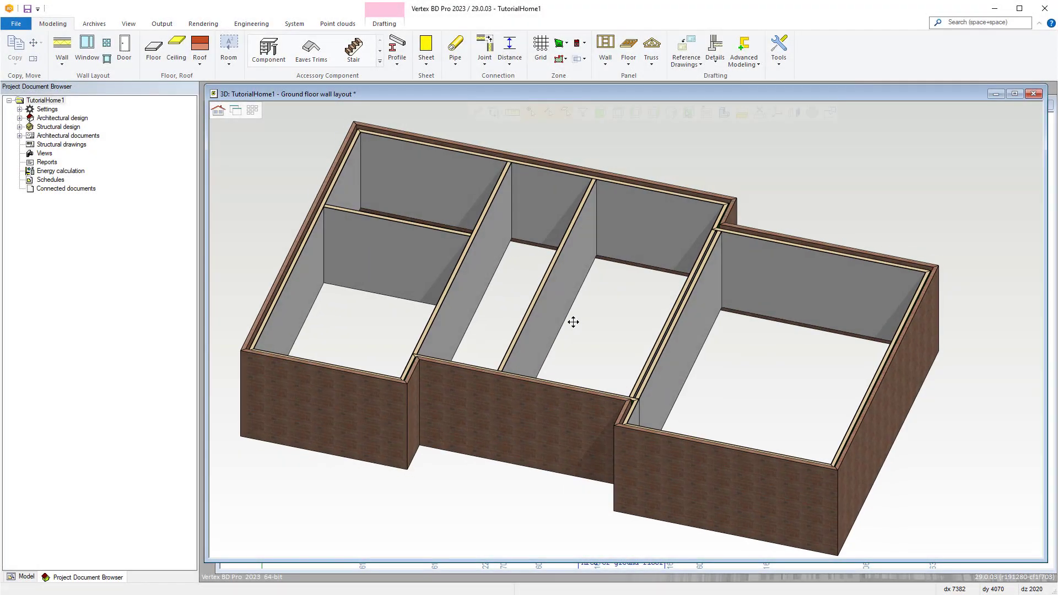
Orbit the 3D ground floor wall model to view it from another side.
middle_drag(573, 322, 203, 305)
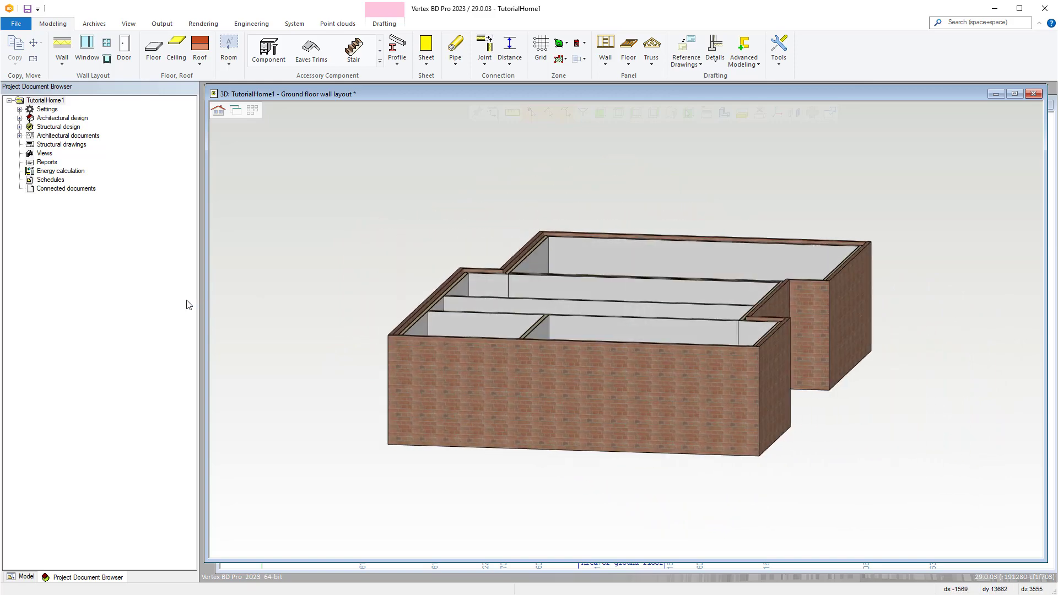
Orbit the 3D wall model down to a lower viewpoint.
middle_drag(634, 303, 578, 301)
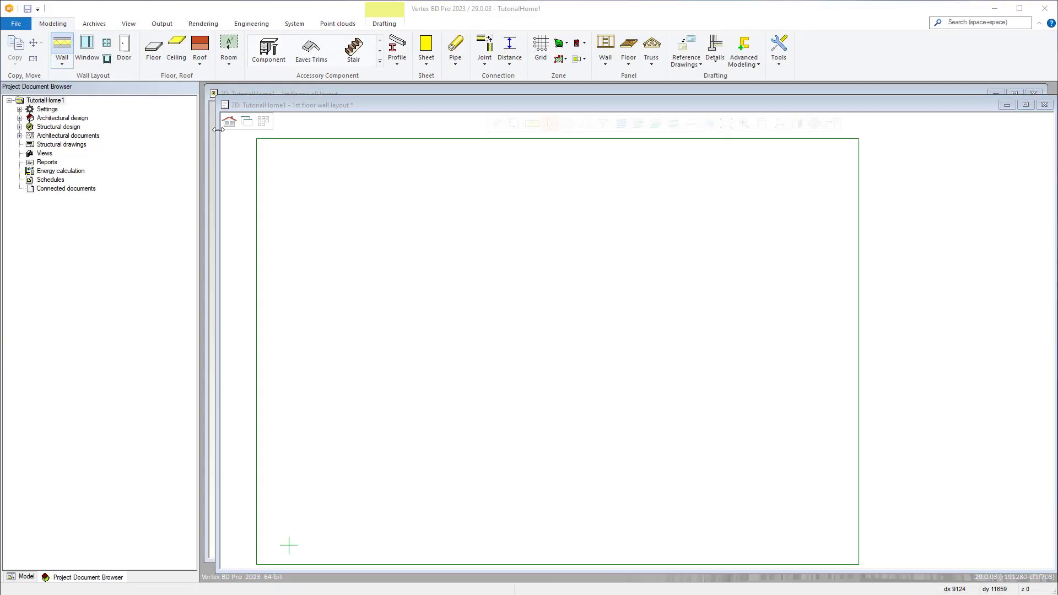
Draw a closed square of exterior walls, locking each side to the X or Y axis.
click(811, 466)
click(288, 546)
right_click(296, 332)
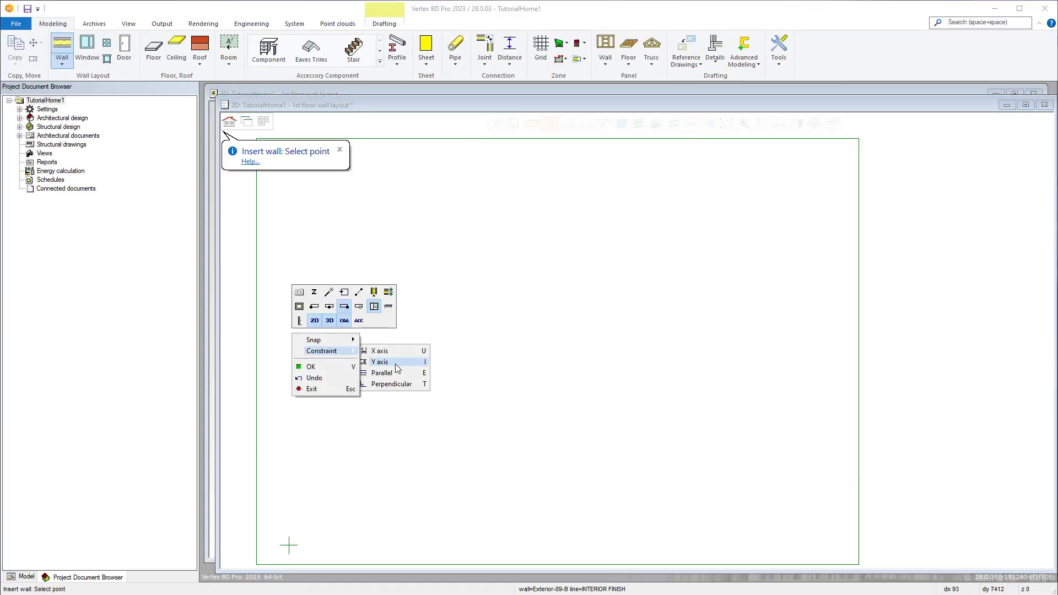
click(386, 359)
click(326, 337)
right_click(513, 333)
mouse_move(546, 352)
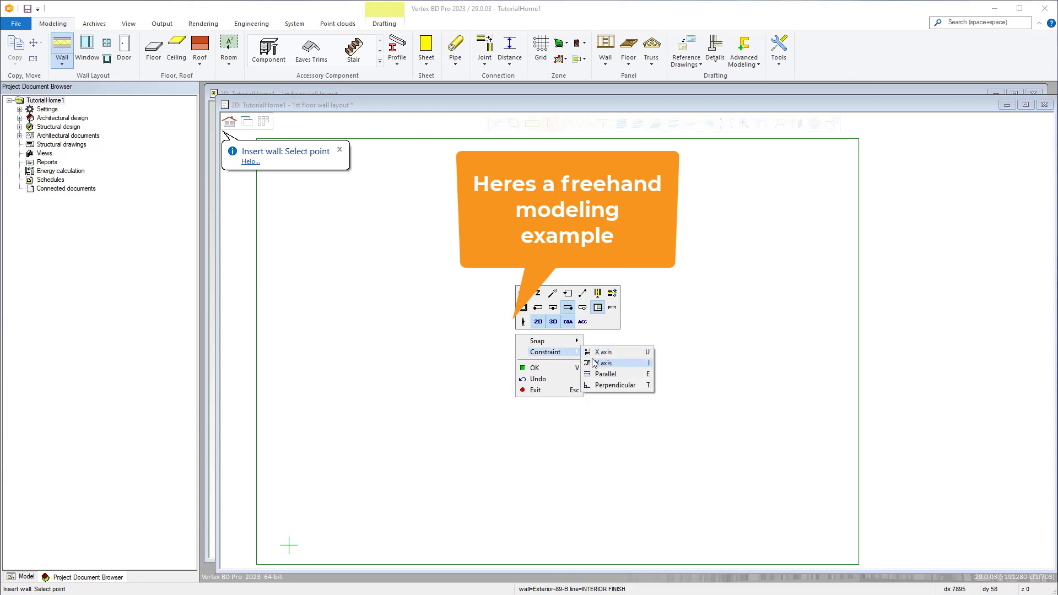
click(621, 356)
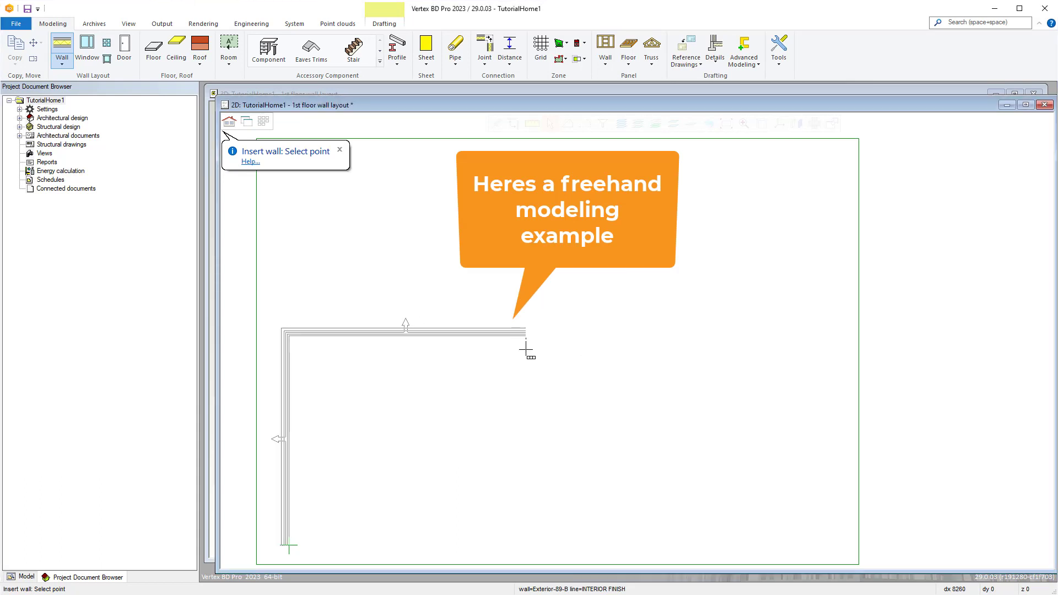
right_click(526, 542)
mouse_move(548, 439)
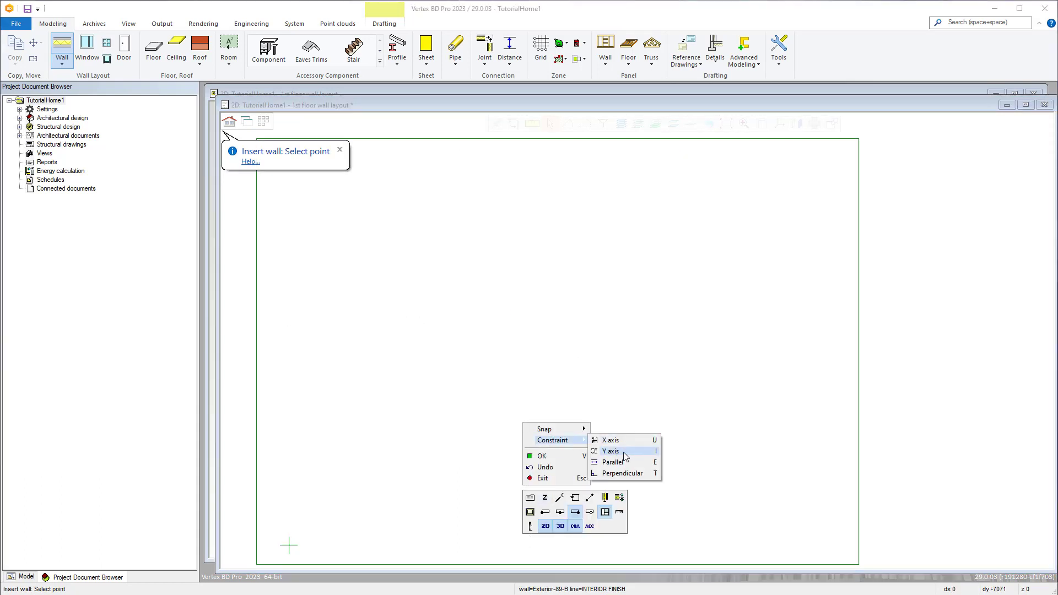
click(620, 448)
click(289, 545)
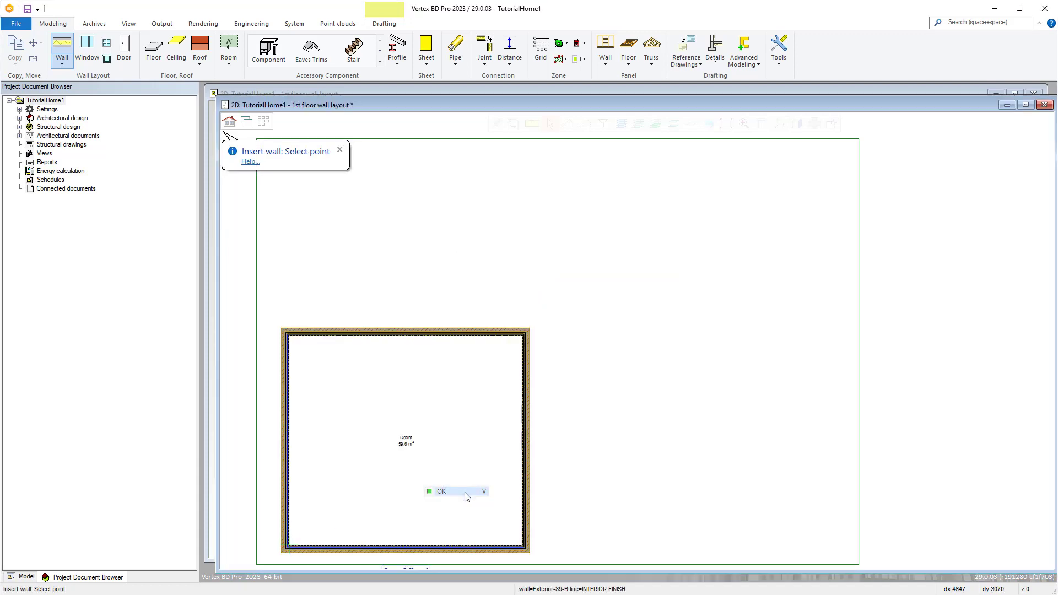
Switch to the Interior-95 wall type and draw a vertical partition from the bottom wall.
click(307, 220)
click(295, 229)
click(300, 274)
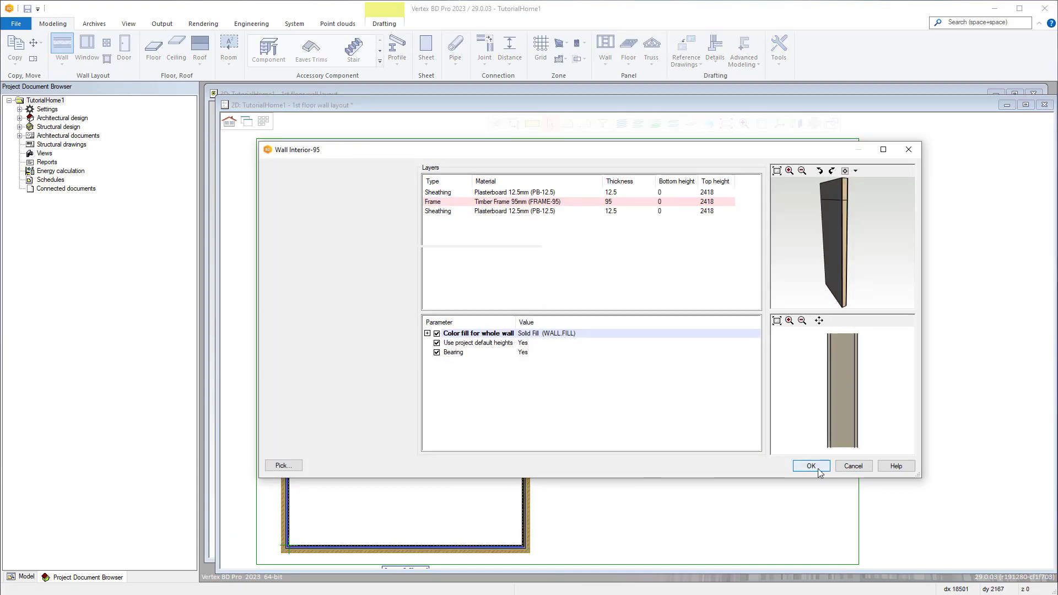
click(811, 466)
click(407, 545)
right_click(406, 469)
mouse_move(445, 458)
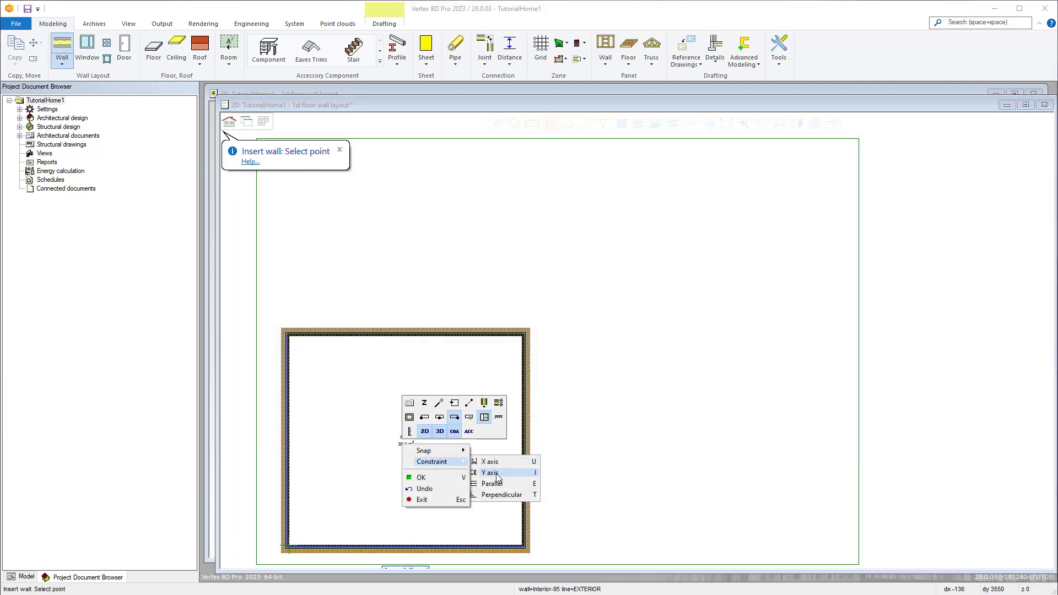
click(496, 473)
click(283, 437)
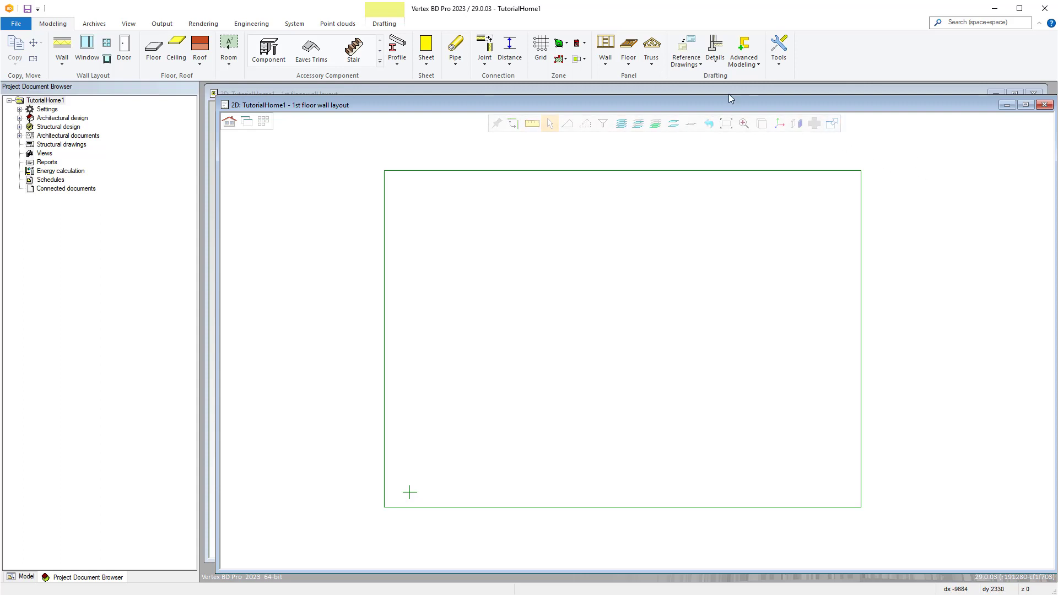
Load tutor1.vxp as a reference drawing, anchored at the layout's lower-left corner.
click(698, 66)
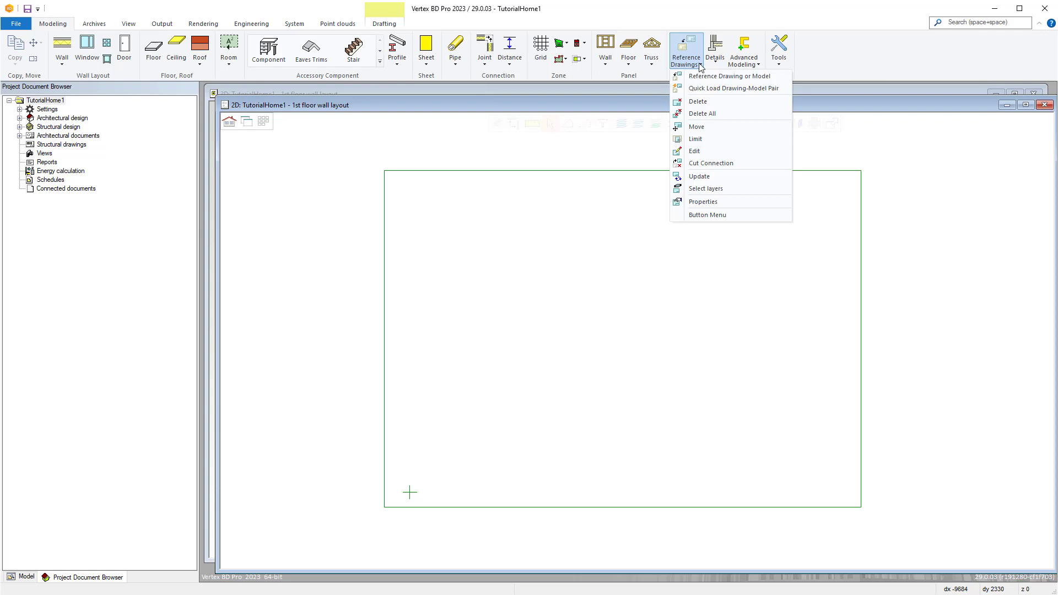
click(698, 65)
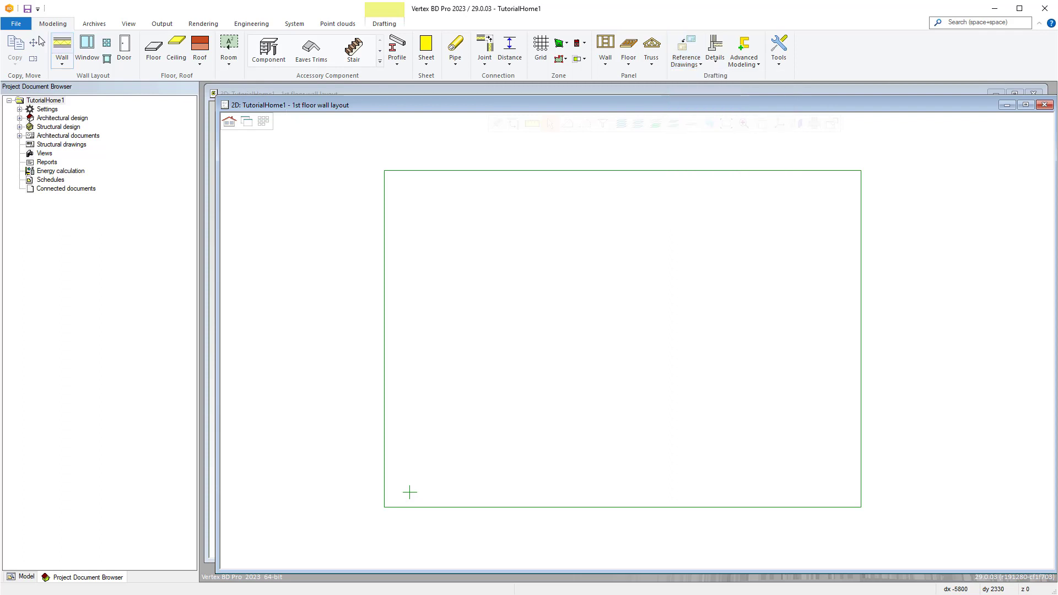
click(697, 64)
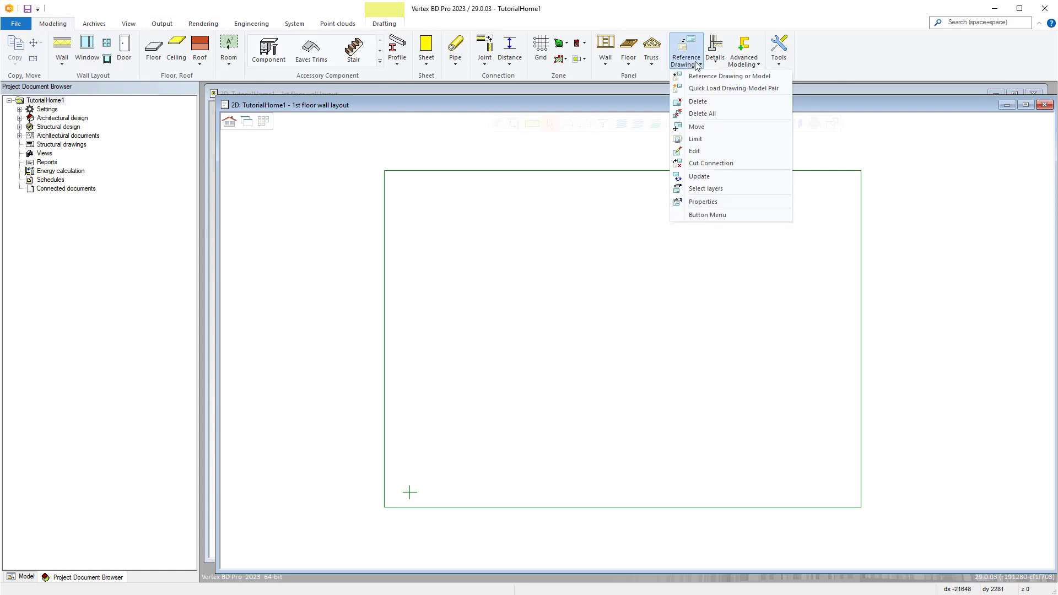
click(764, 77)
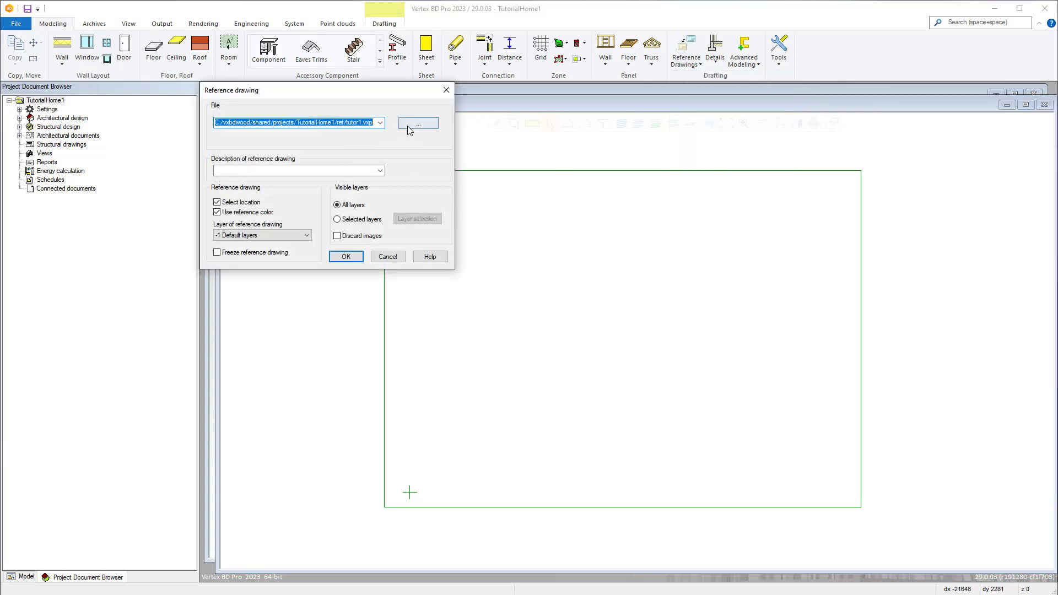
click(347, 257)
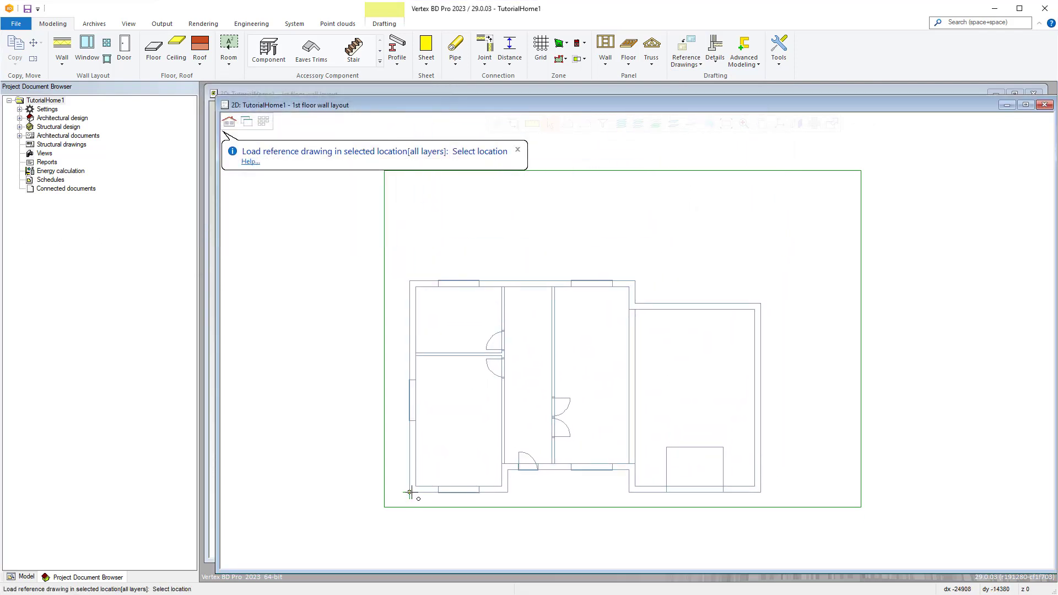
click(410, 492)
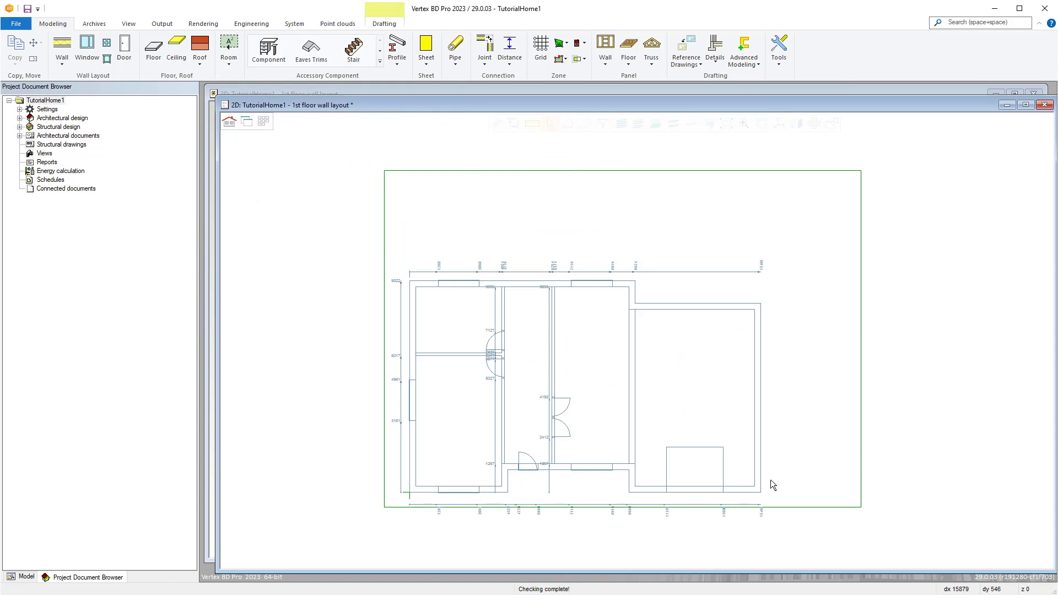
click(230, 122)
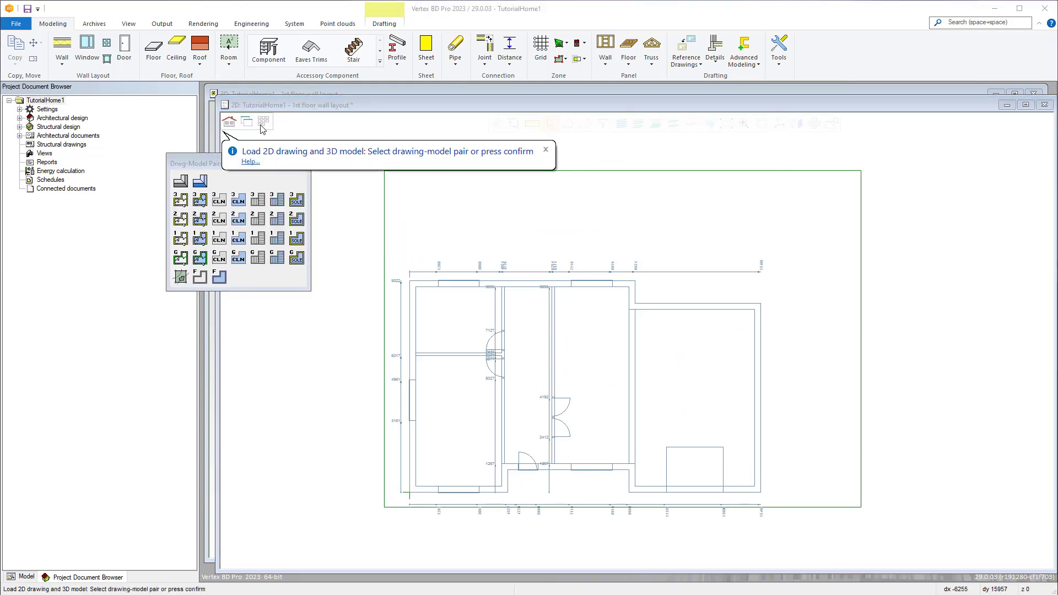
Open the Ground floor drawing-model pair from the Drwg-Model Pair palette.
click(185, 261)
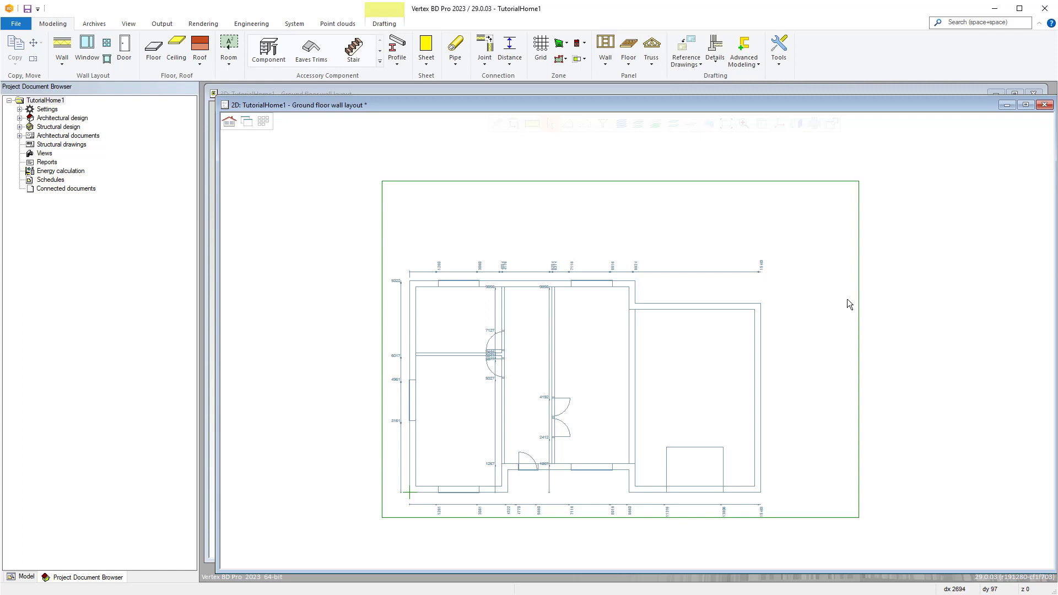
Start wall insertion and browse the interior, foundation and other wall libraries.
click(65, 58)
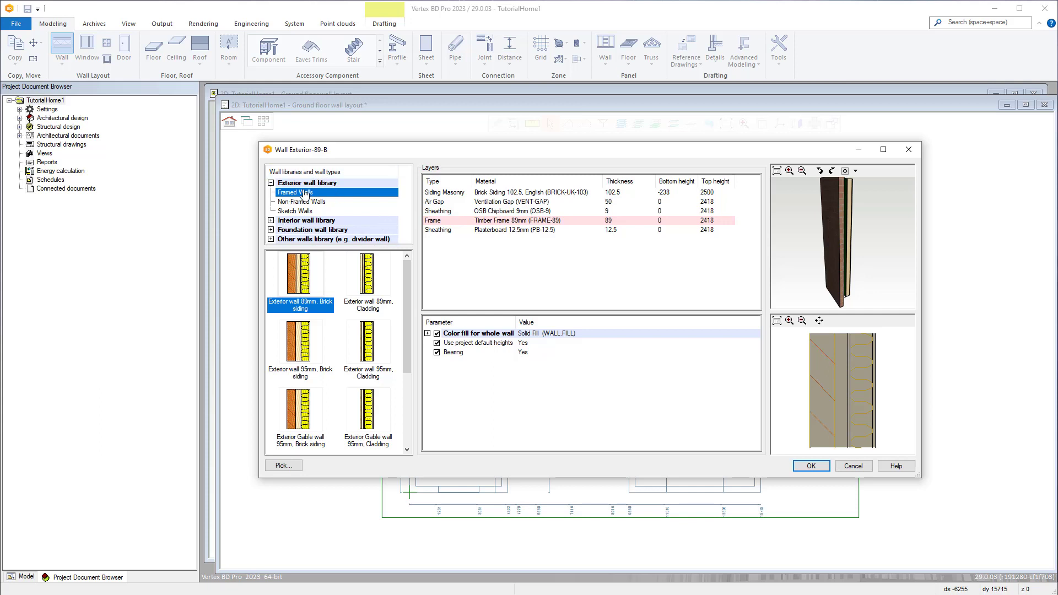
click(271, 220)
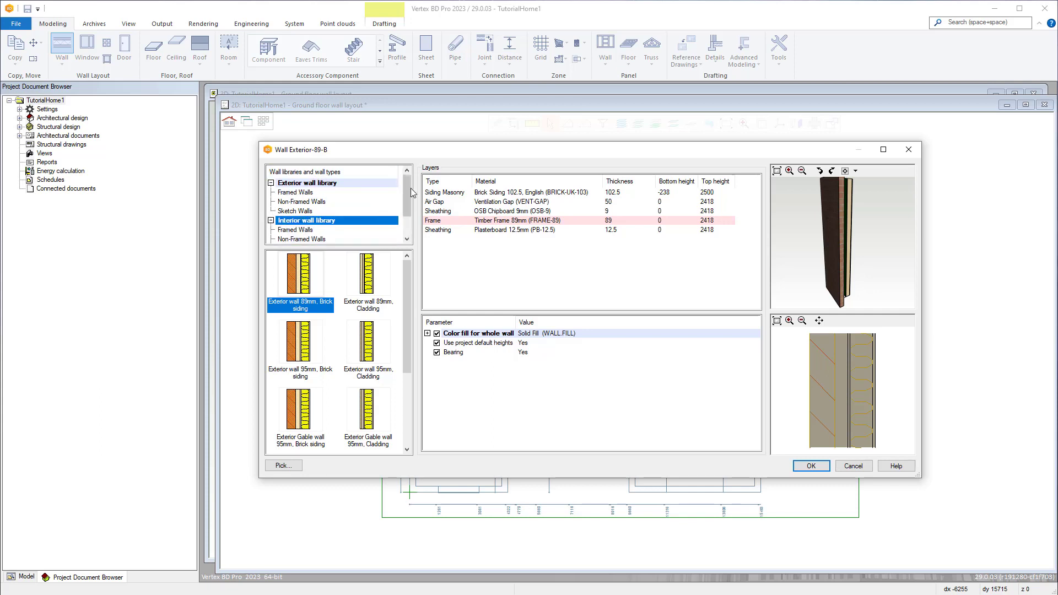
mouse_move(411, 200)
mouse_down()
mouse_move(410, 221)
mouse_move(404, 188)
mouse_up()
click(280, 231)
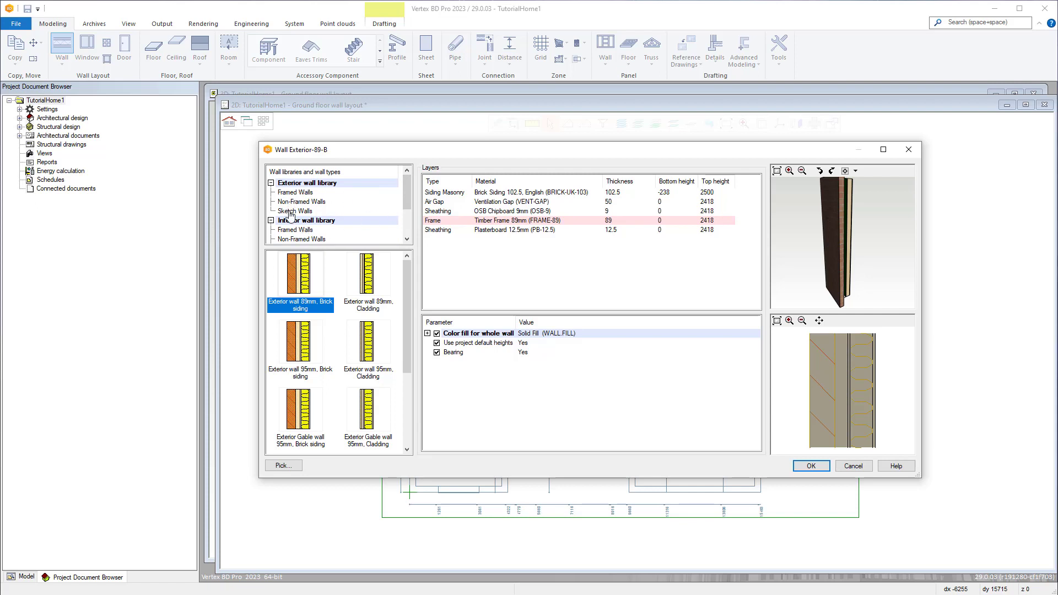
scroll(405, 193, down, 1)
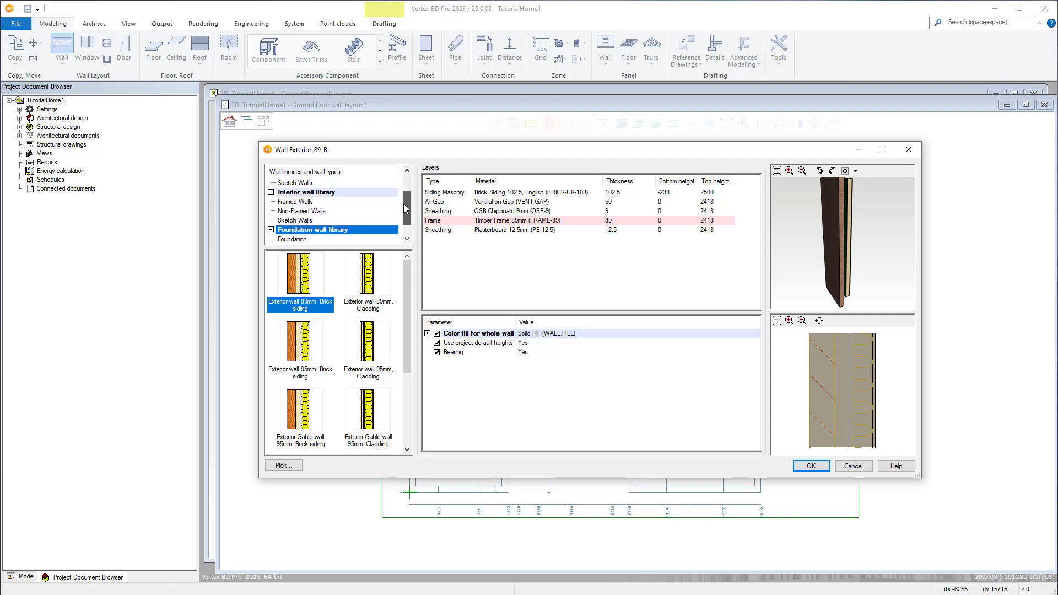
scroll(292, 231, down, 1)
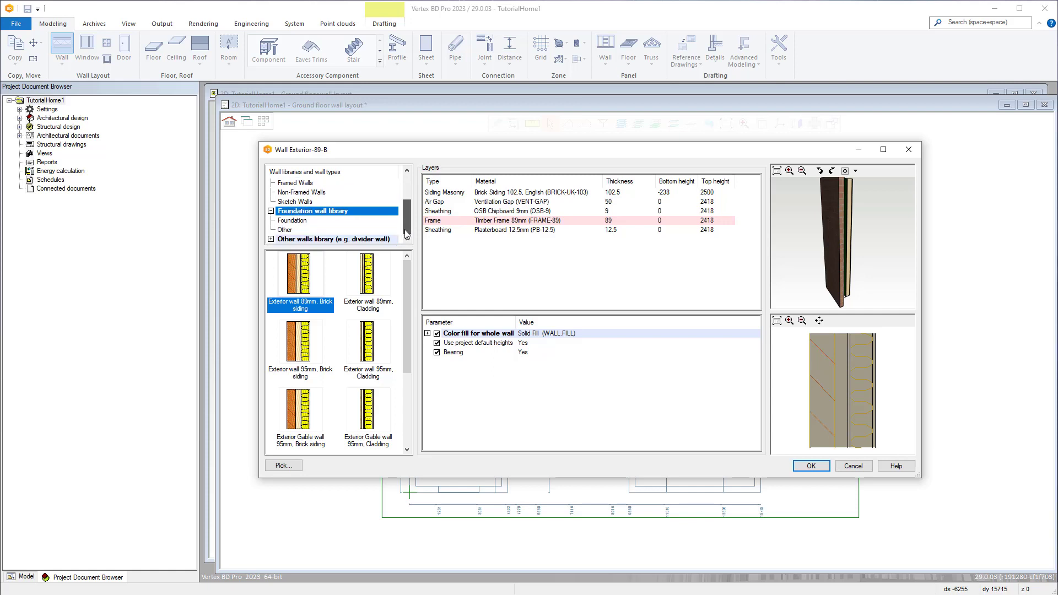
click(278, 239)
scroll(286, 229, down, 1)
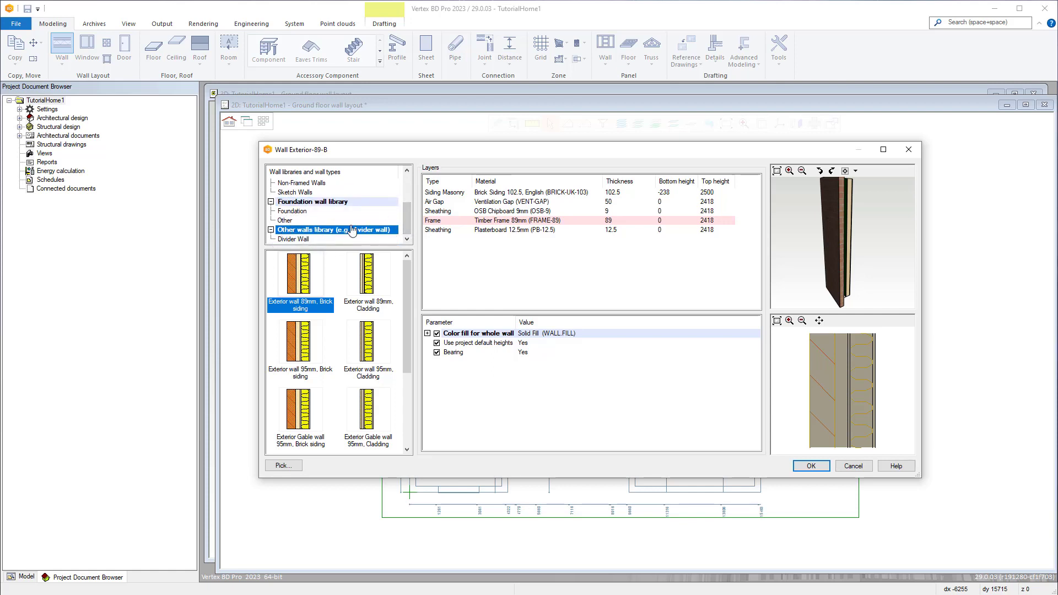
drag(409, 227, 410, 177)
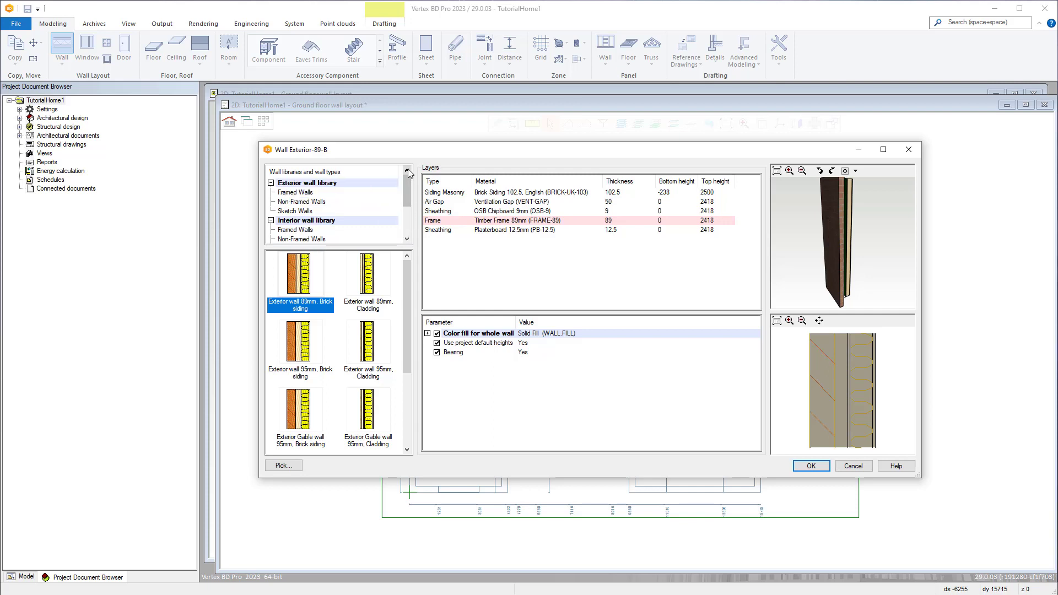
Select 'Exterior wall 89mm, Brick siding' from the exterior Framed Walls and confirm.
click(303, 185)
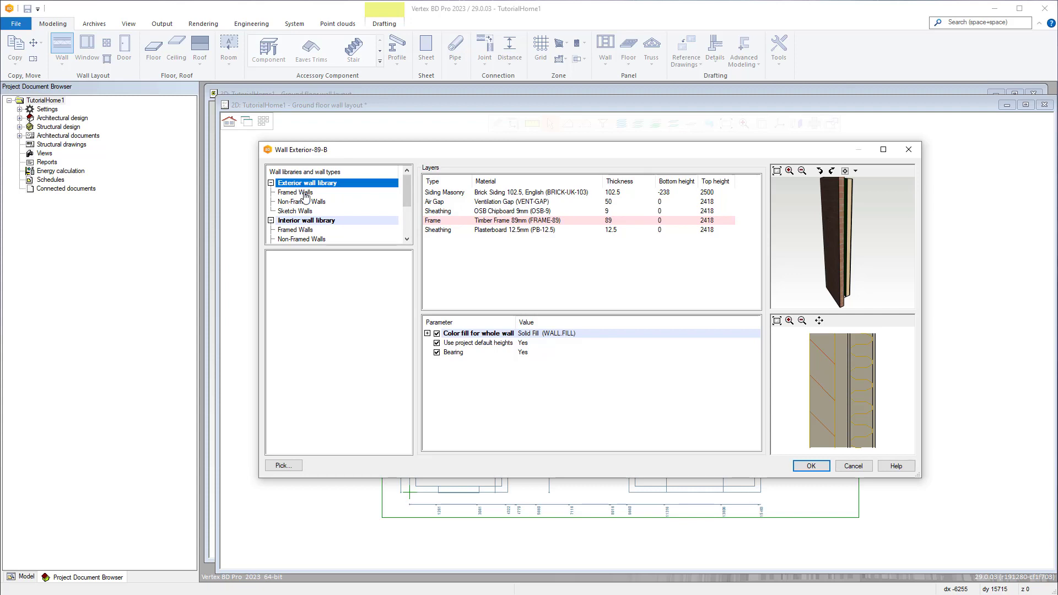
click(306, 192)
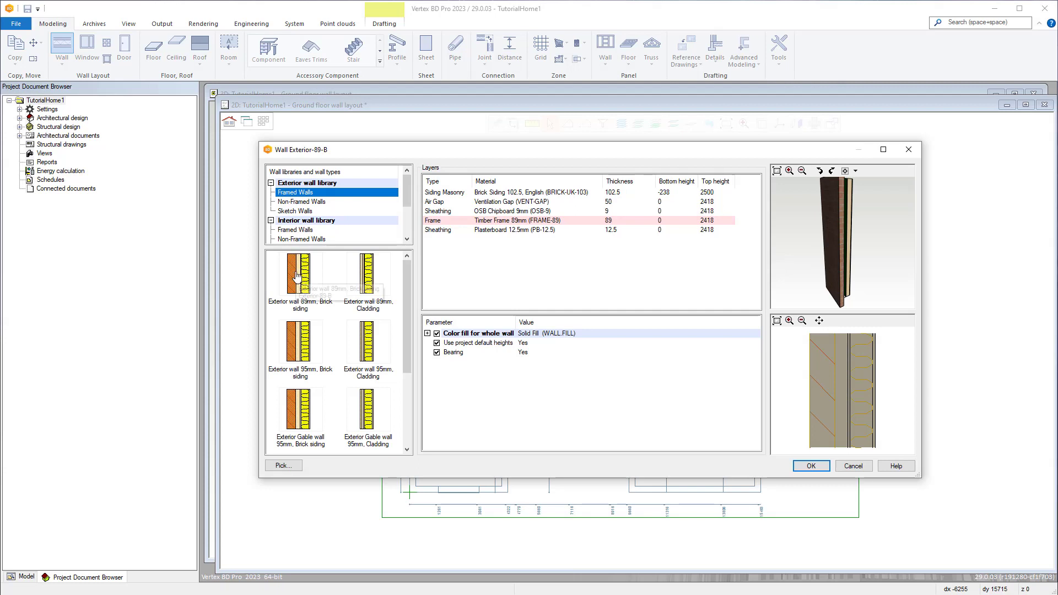
click(296, 275)
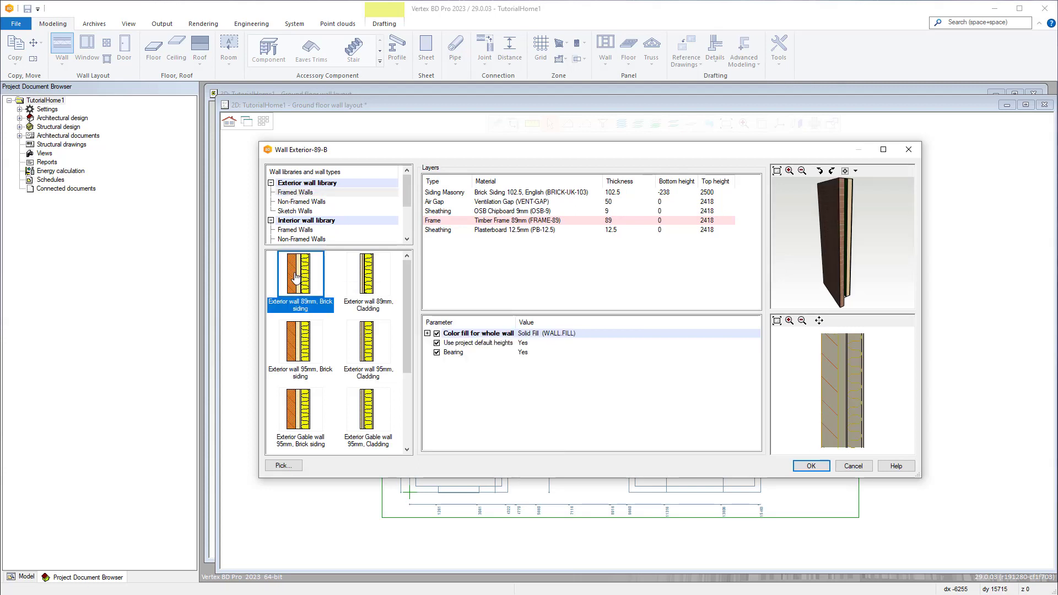
click(806, 468)
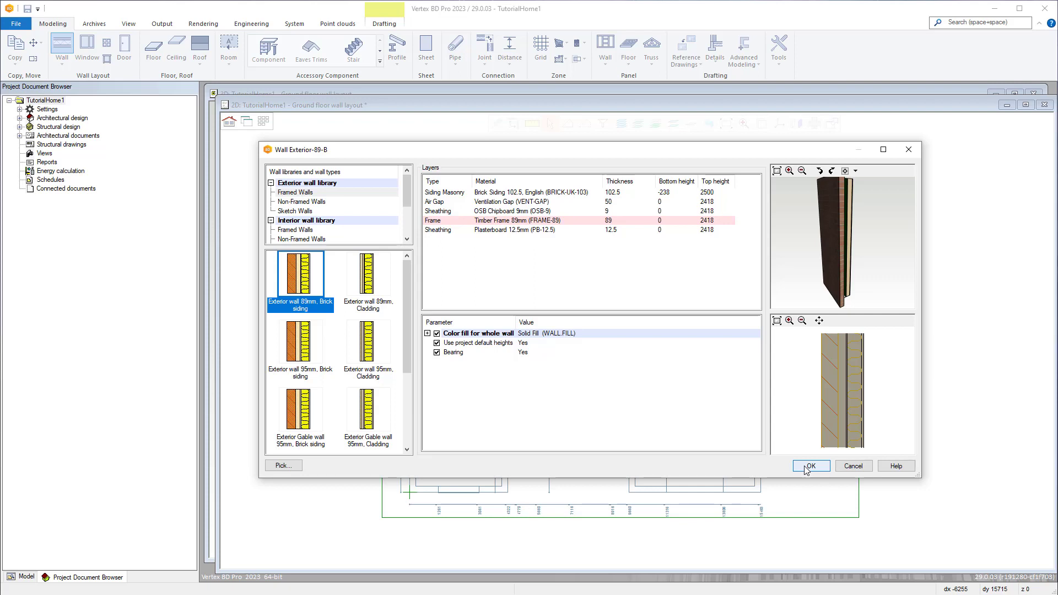
click(808, 466)
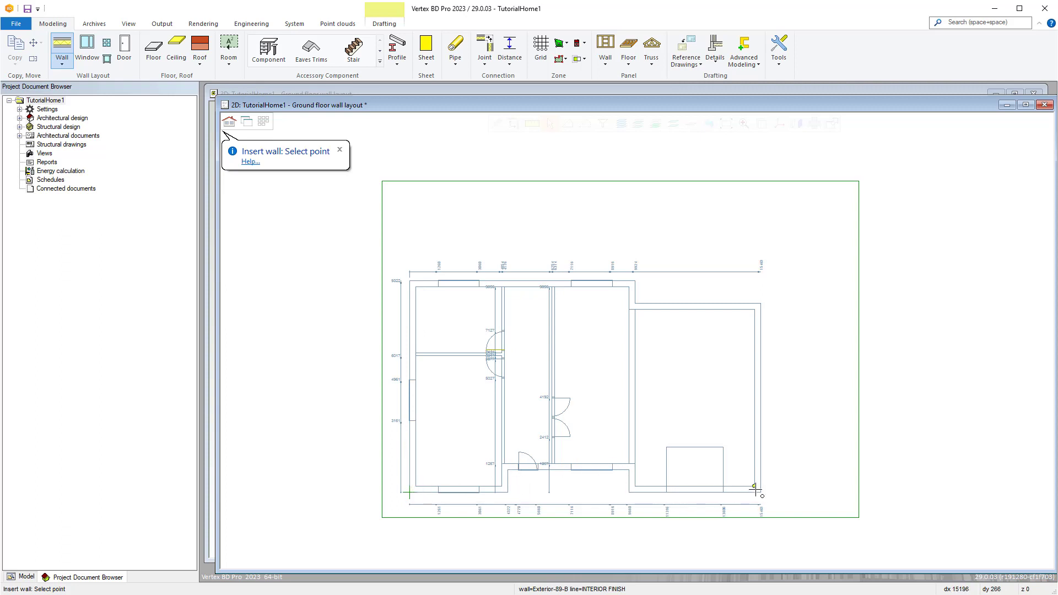
Set the first exterior wall point at the plan's lower-left corner and show the drawing options.
click(416, 487)
right_click(436, 392)
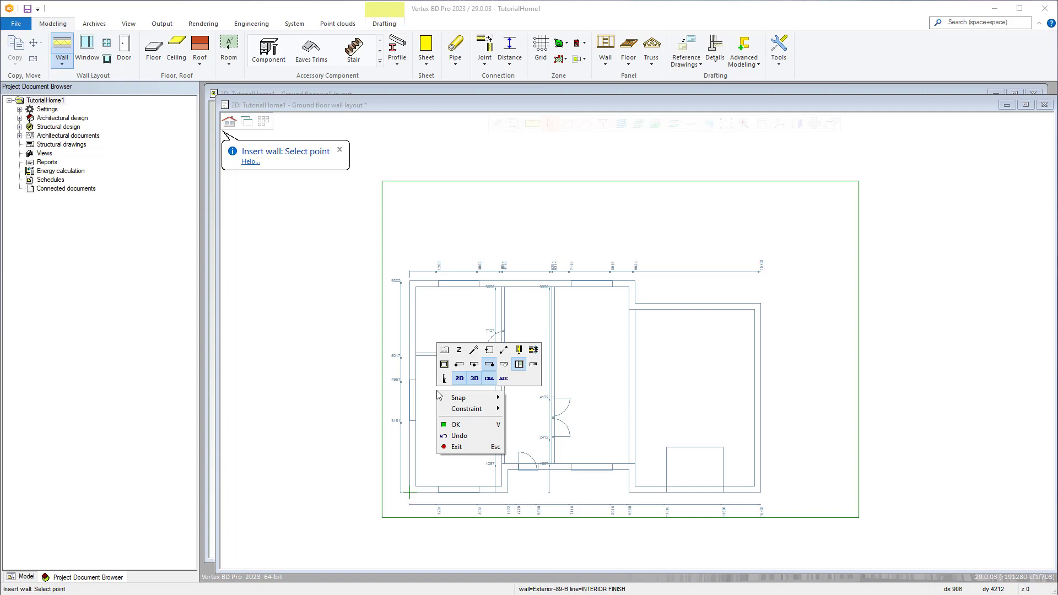
mouse_move(481, 410)
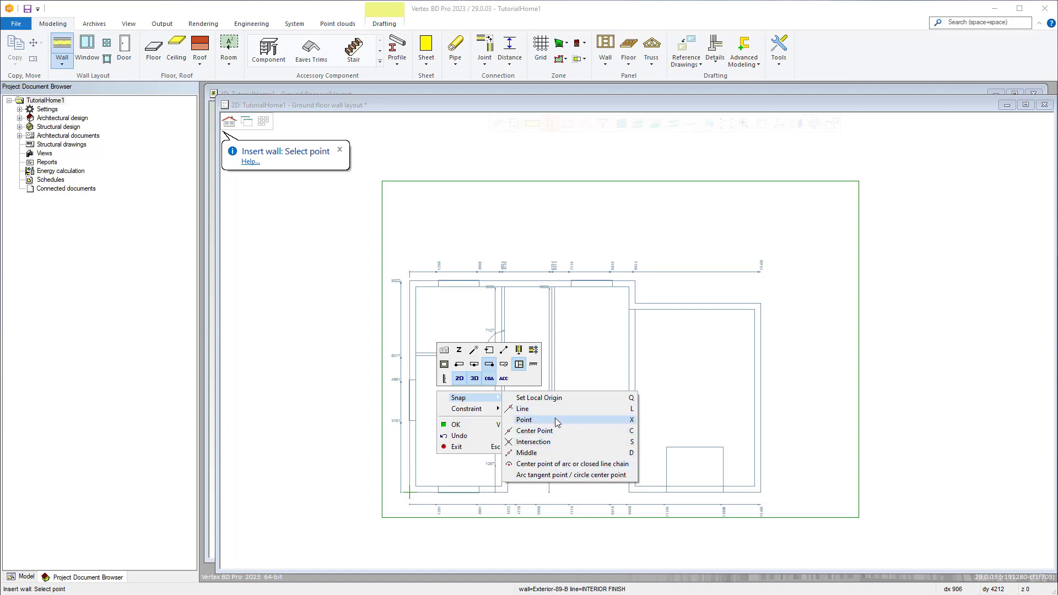
Set the wall's reference line to the interior finish, trying siding and centre first.
click(461, 366)
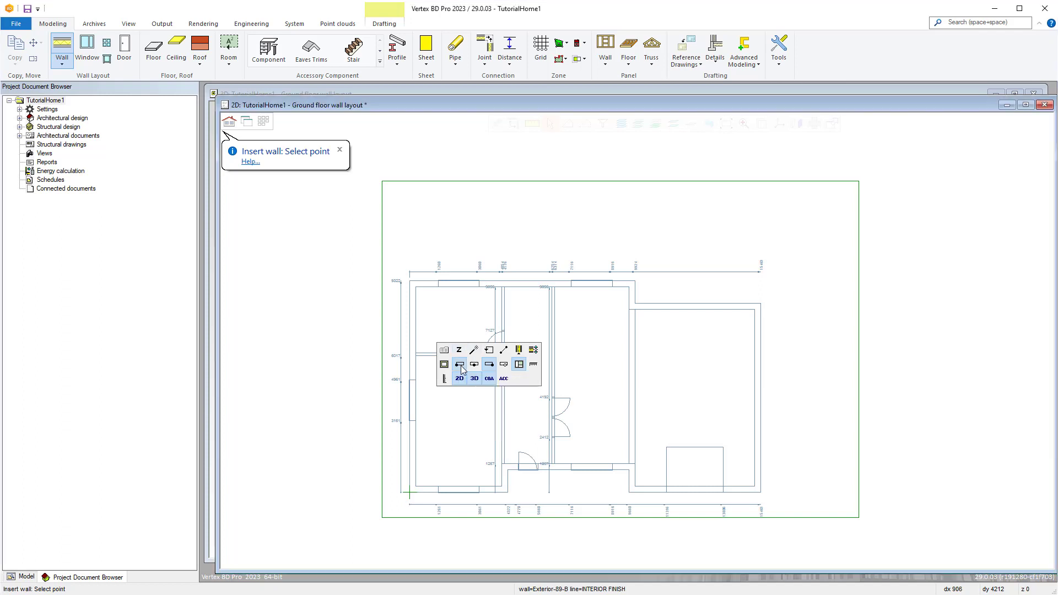
right_click(418, 438)
click(457, 410)
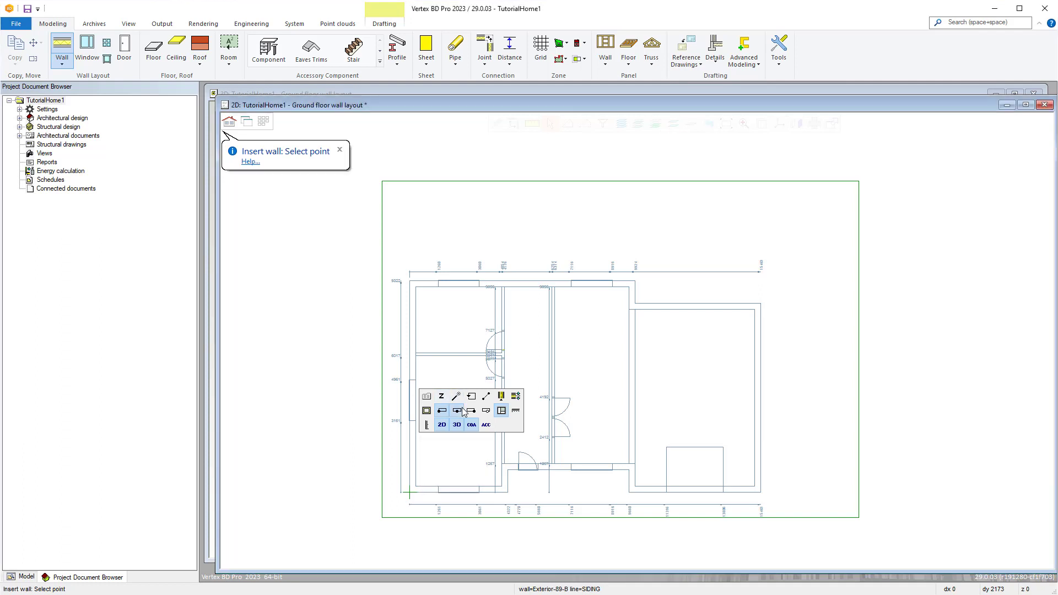
right_click(418, 427)
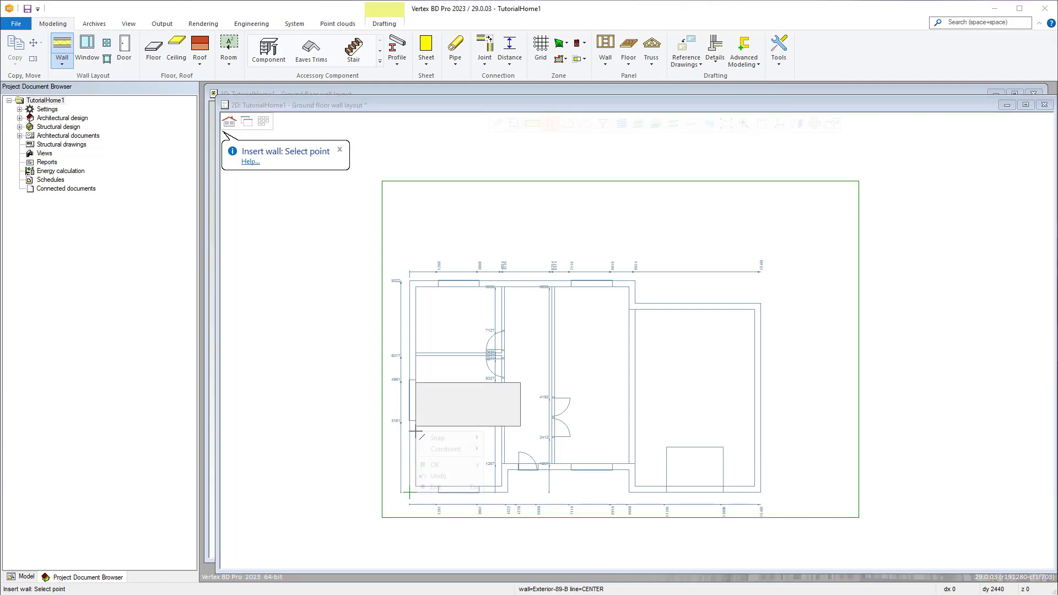
click(468, 412)
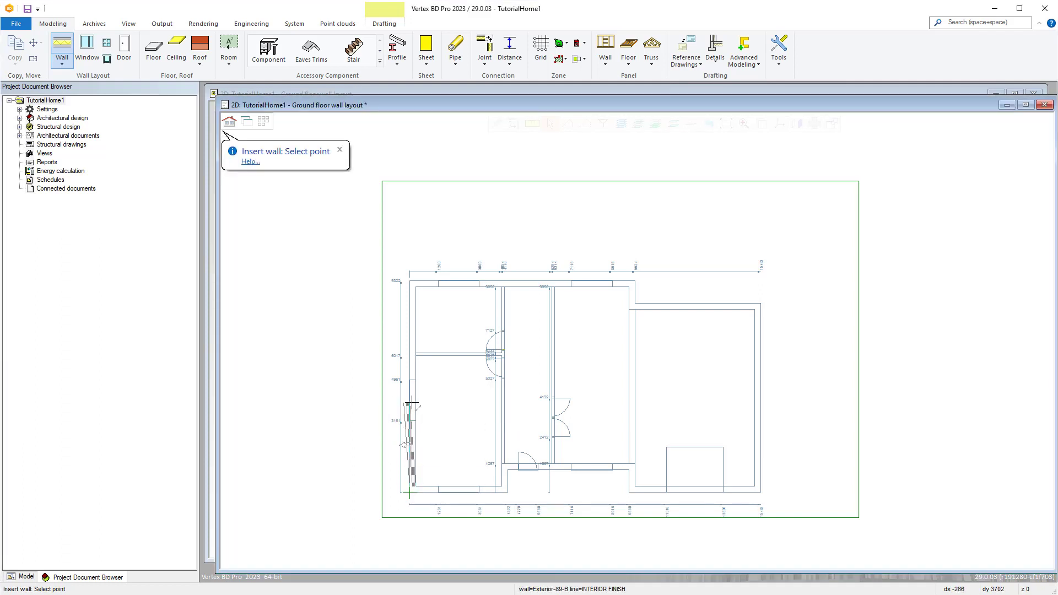
right_click(419, 380)
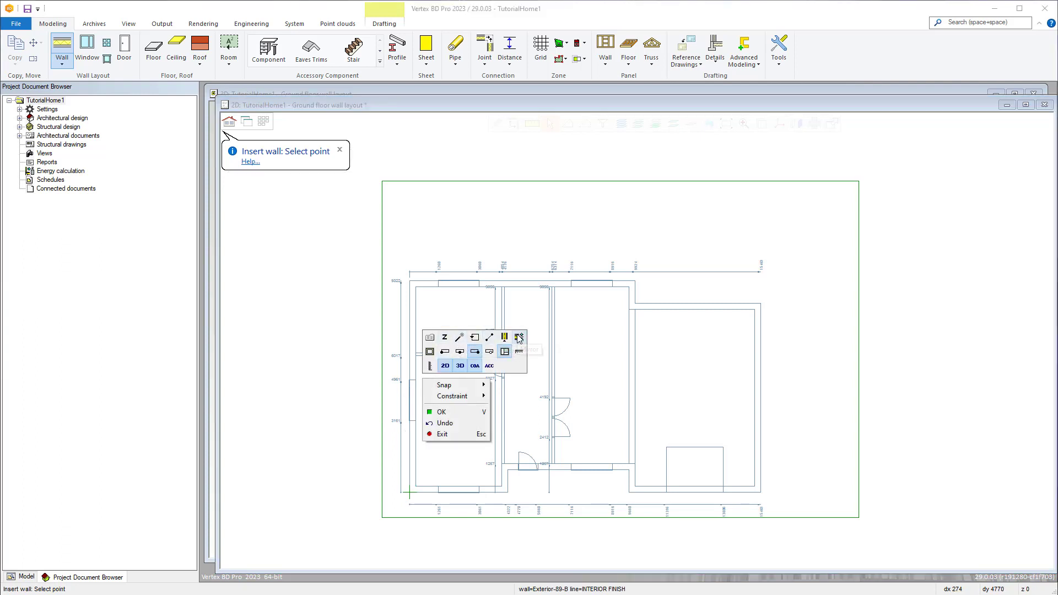
click(416, 357)
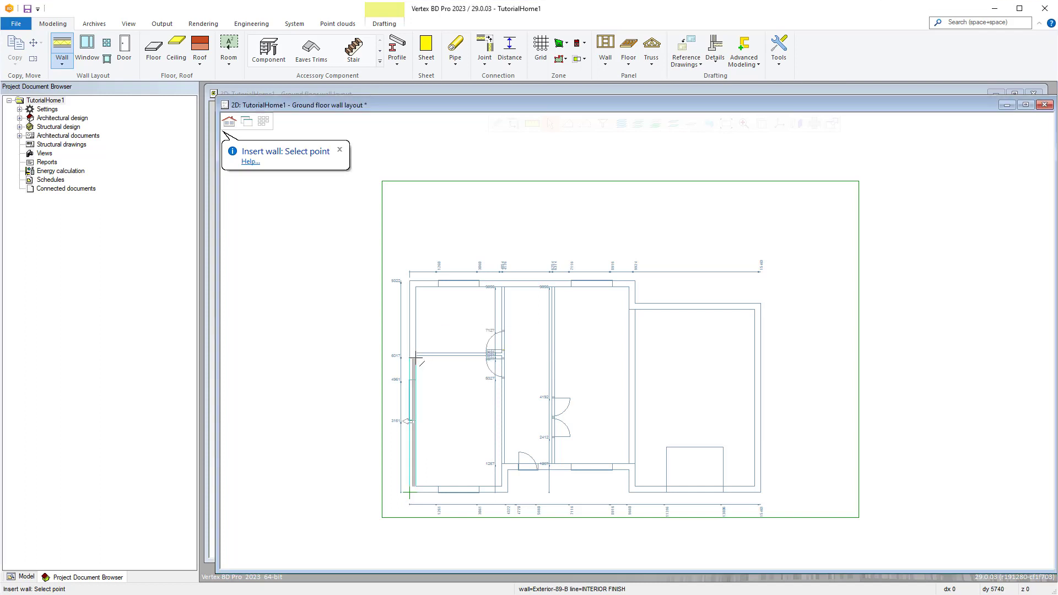
Trace brick walls through every ground-floor outline corner, including step and recess, closing at the start.
click(416, 286)
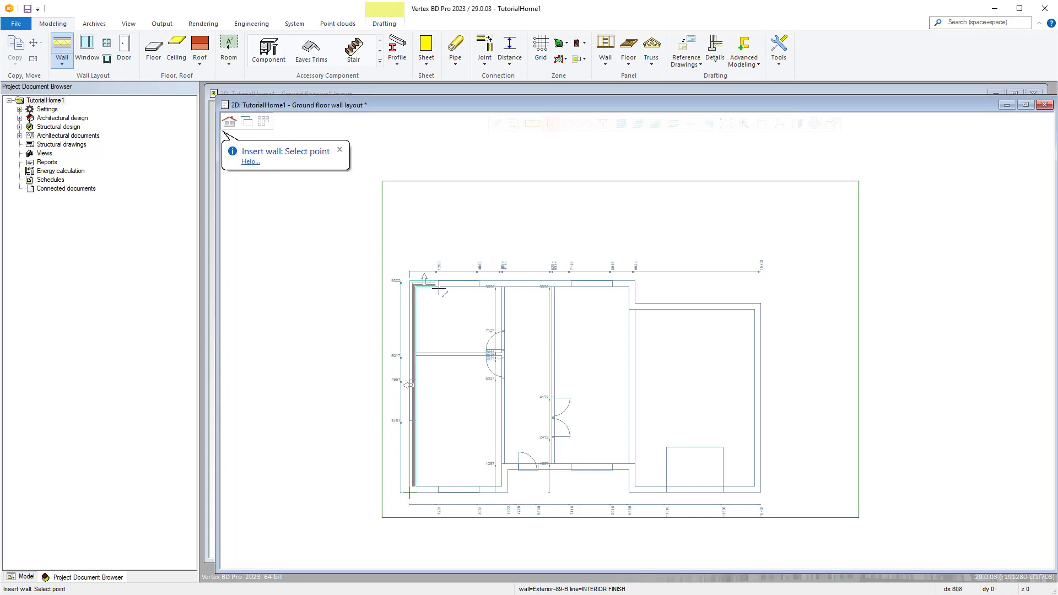
click(632, 286)
click(633, 307)
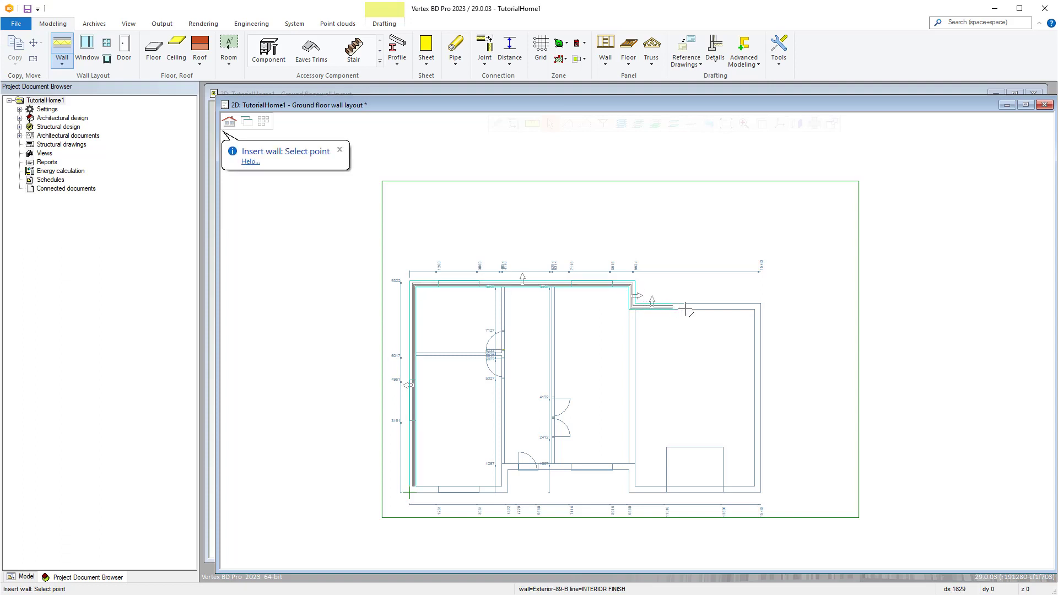
click(760, 307)
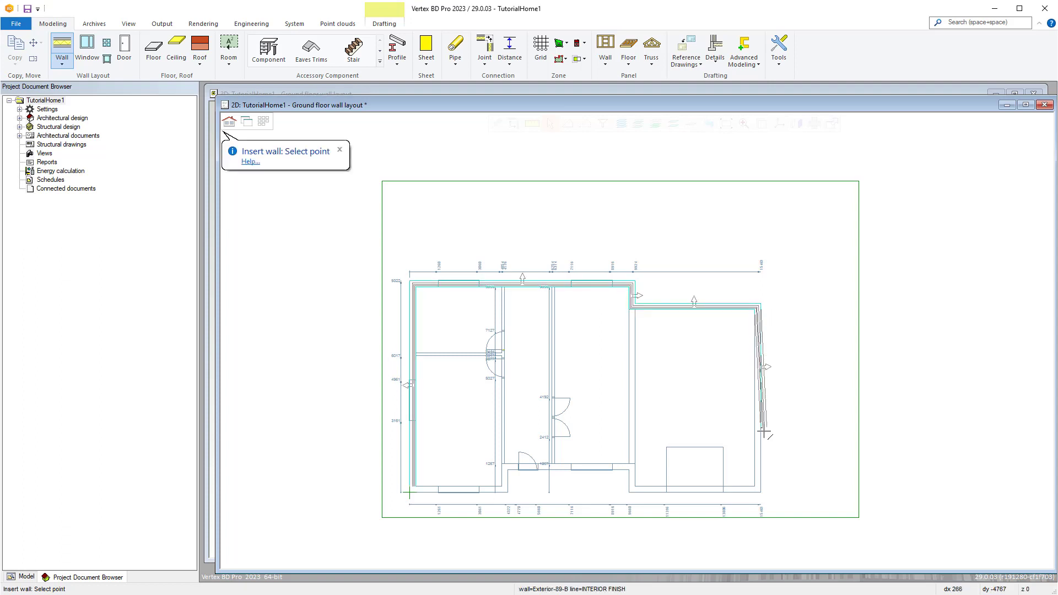
click(760, 488)
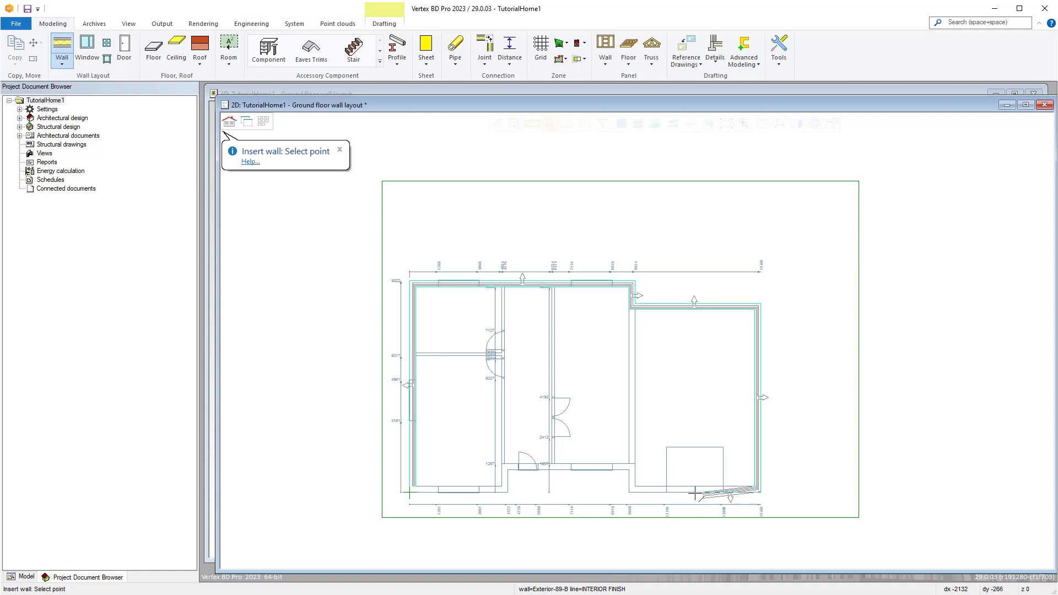
click(631, 488)
click(630, 468)
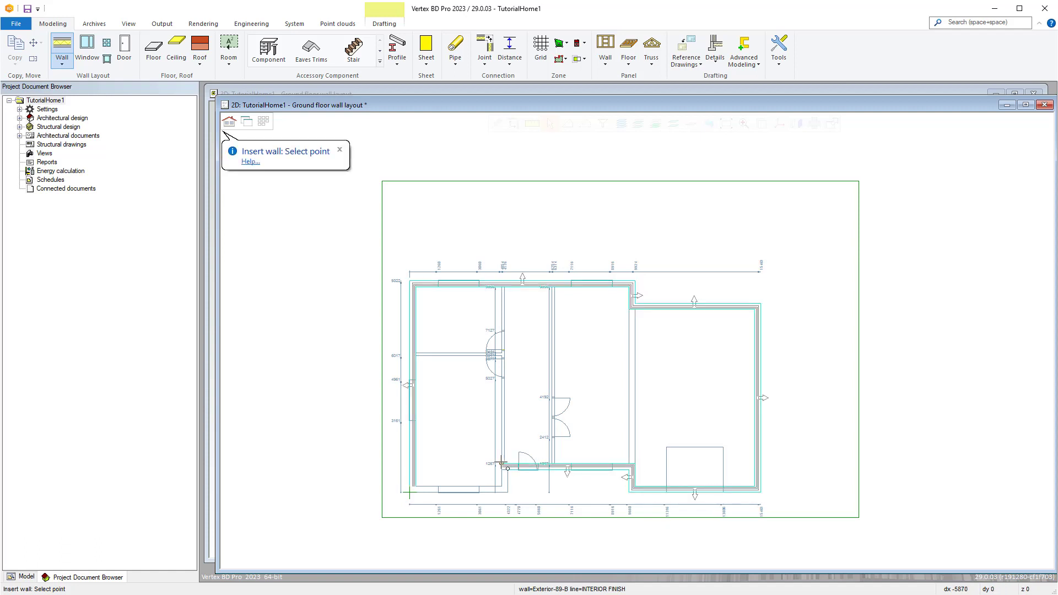
click(501, 466)
click(502, 488)
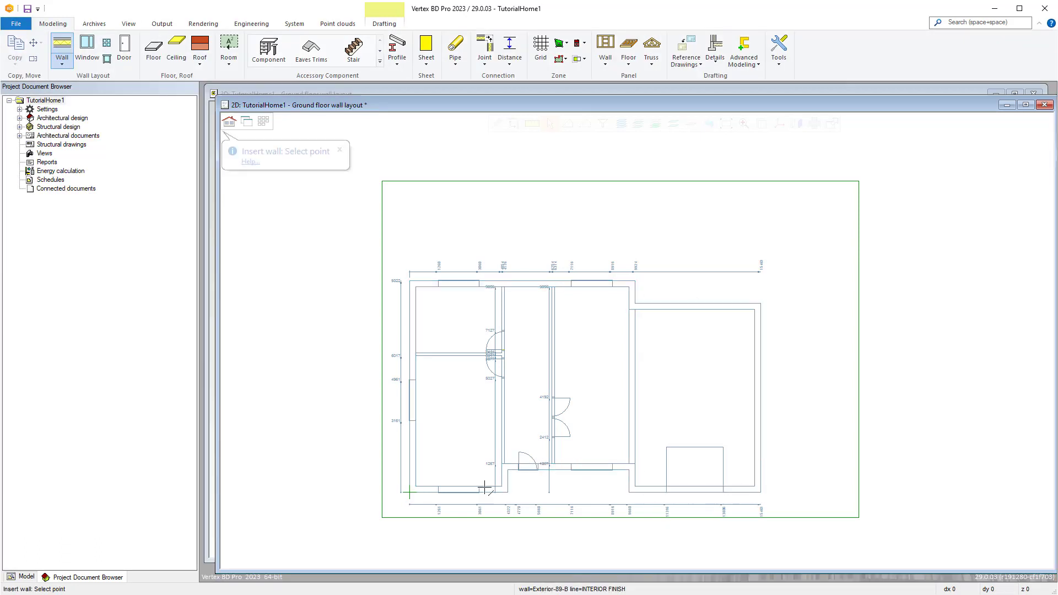
click(411, 490)
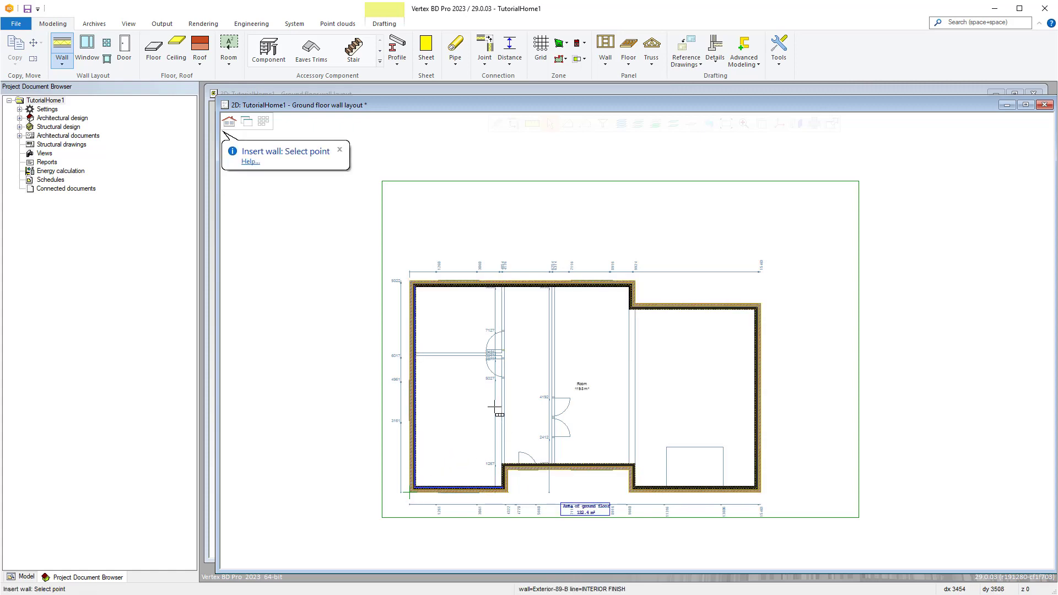
right_click(469, 401)
Choose 'Interior LB Wall 95mm' from the interior Framed Walls library and confirm.
click(493, 414)
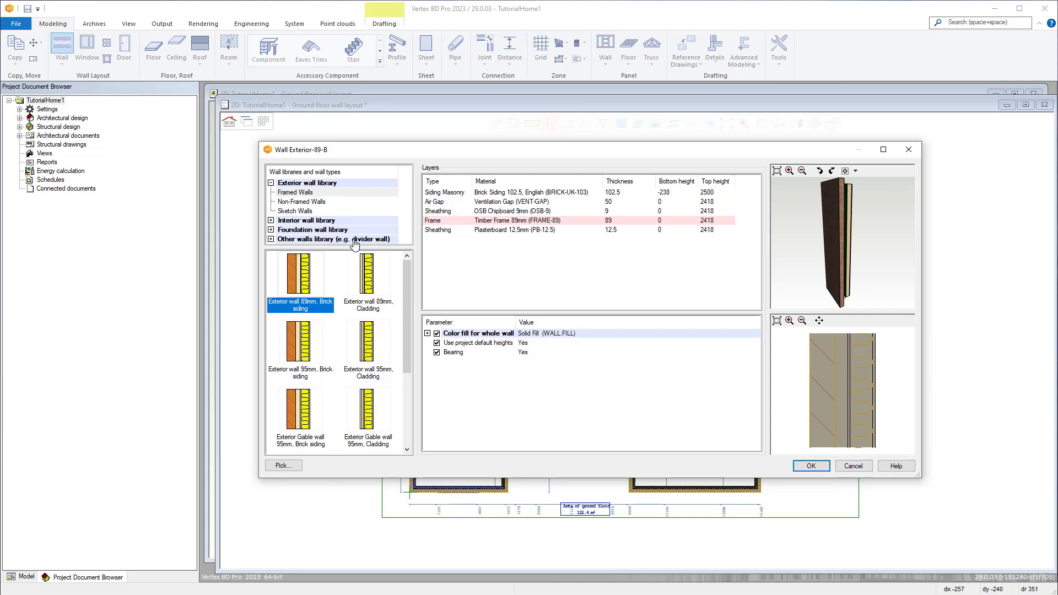
click(271, 220)
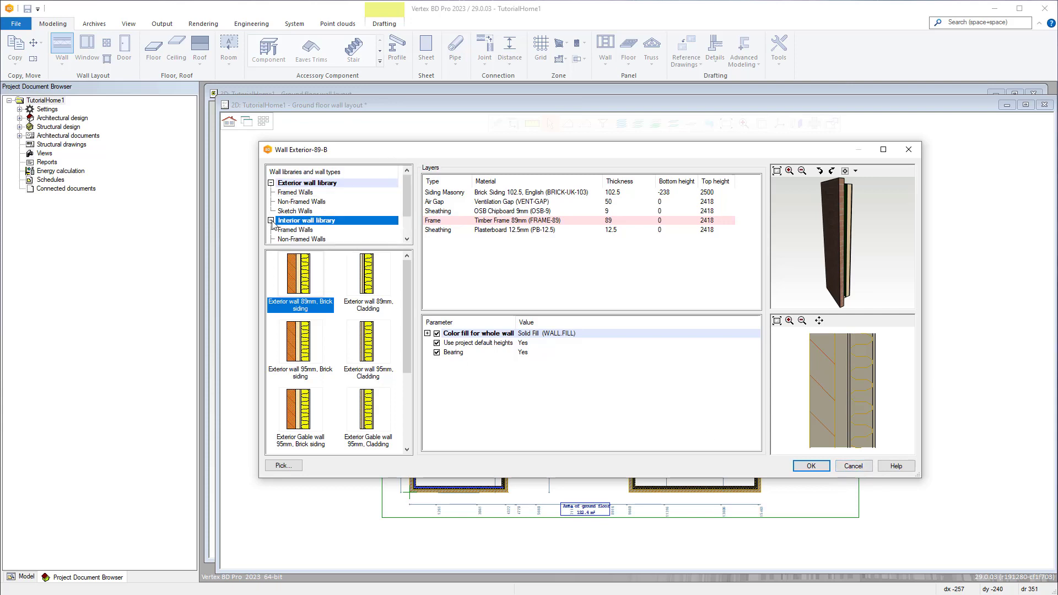
scroll(406, 201, down, 1)
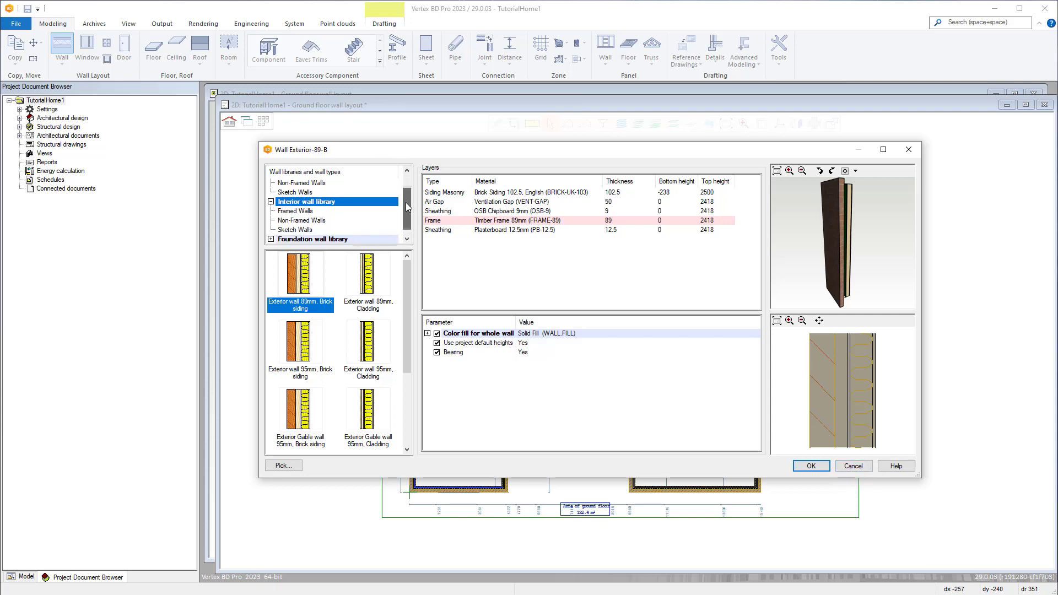
click(307, 214)
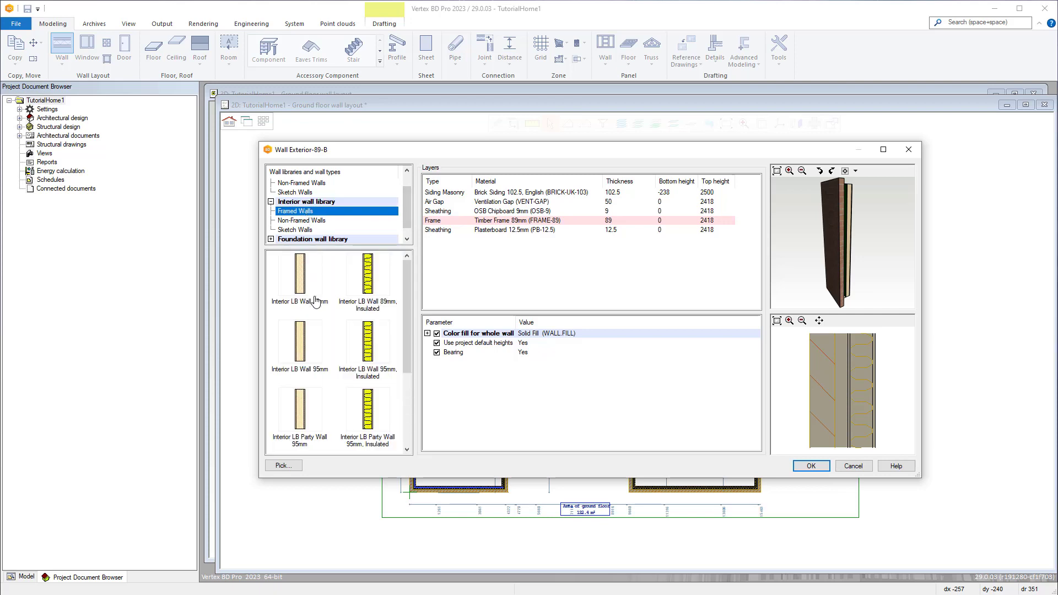
click(311, 347)
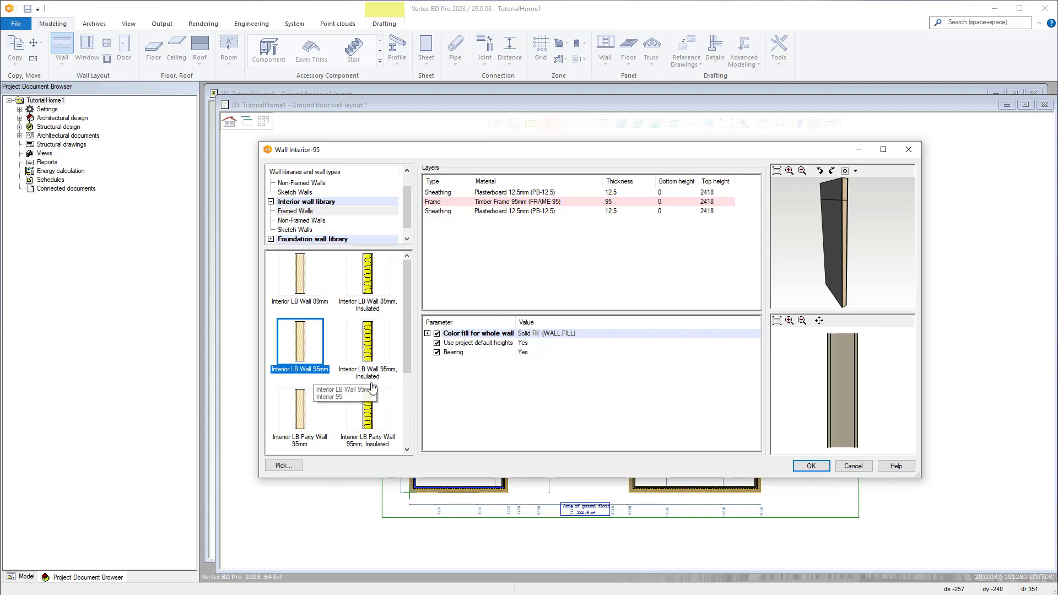
click(821, 471)
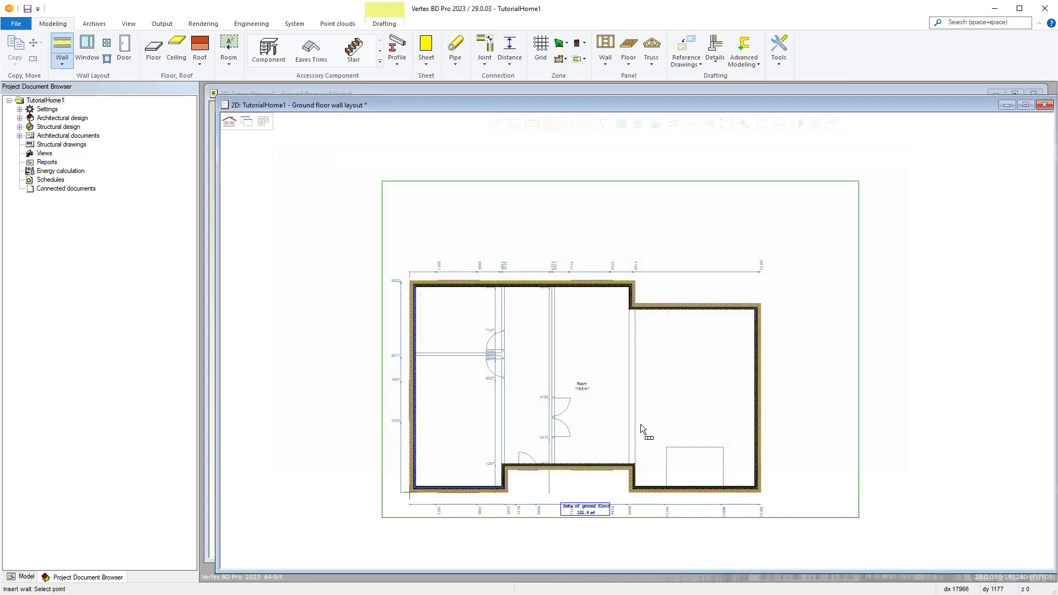
Set the reference line to interior finish and place a Y-axis partition against the top wall.
scroll(503, 457, up, 4)
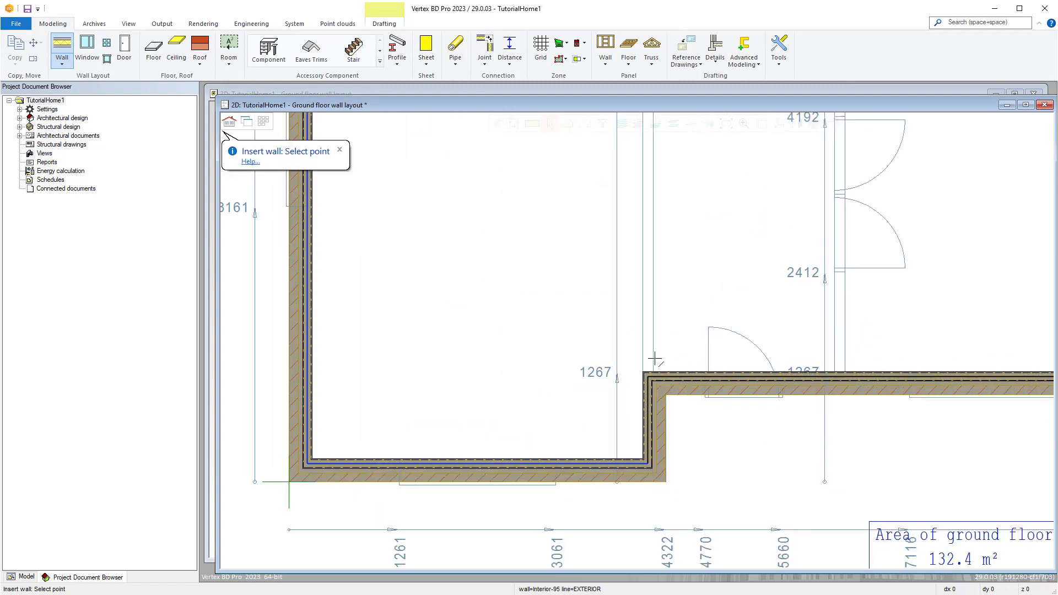
right_click(649, 302)
click(686, 277)
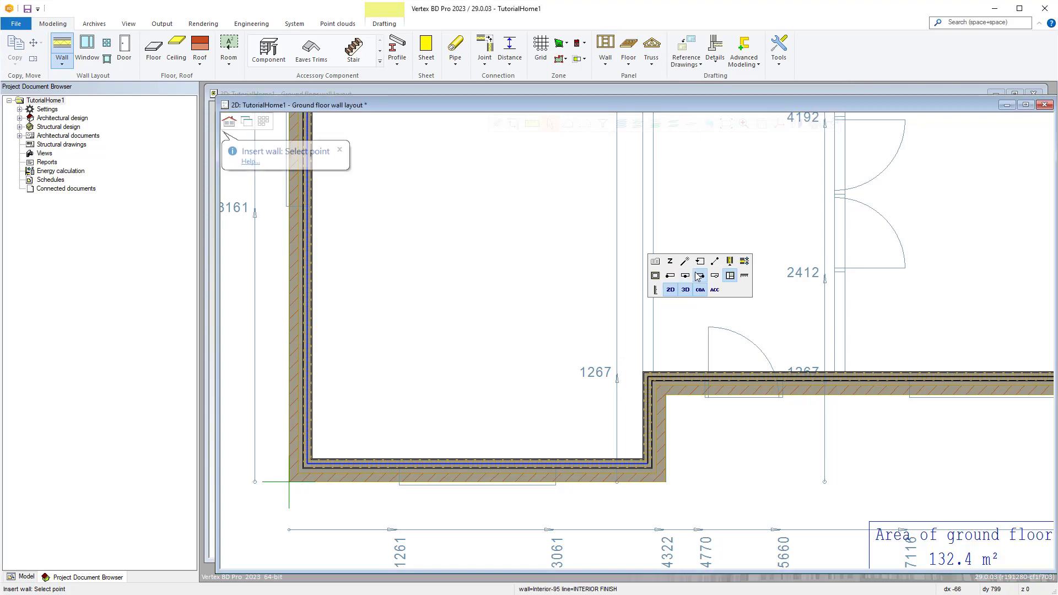
scroll(650, 270, down, 2)
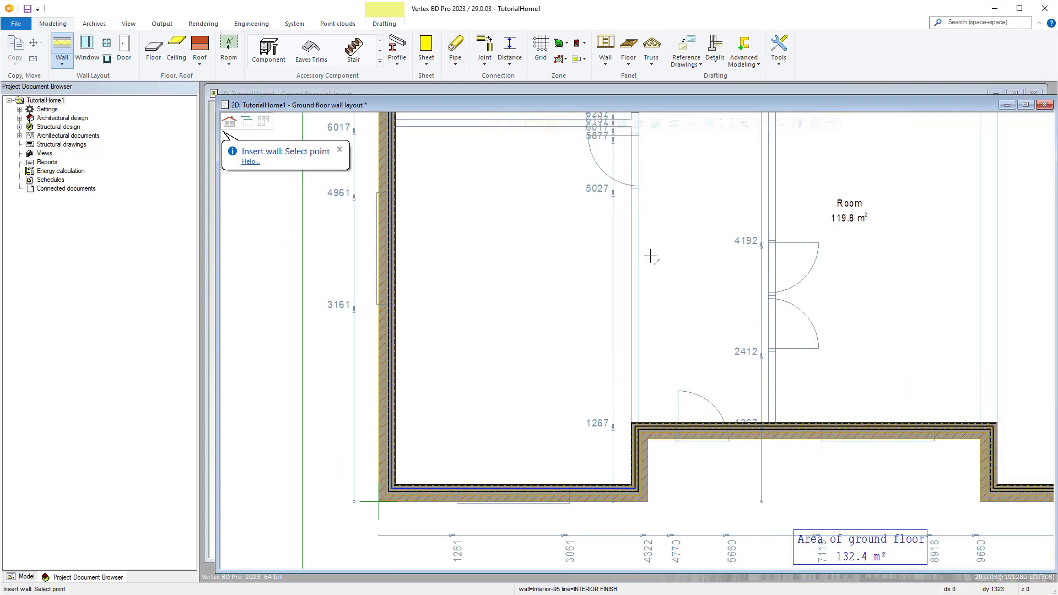
scroll(634, 215, down, 2)
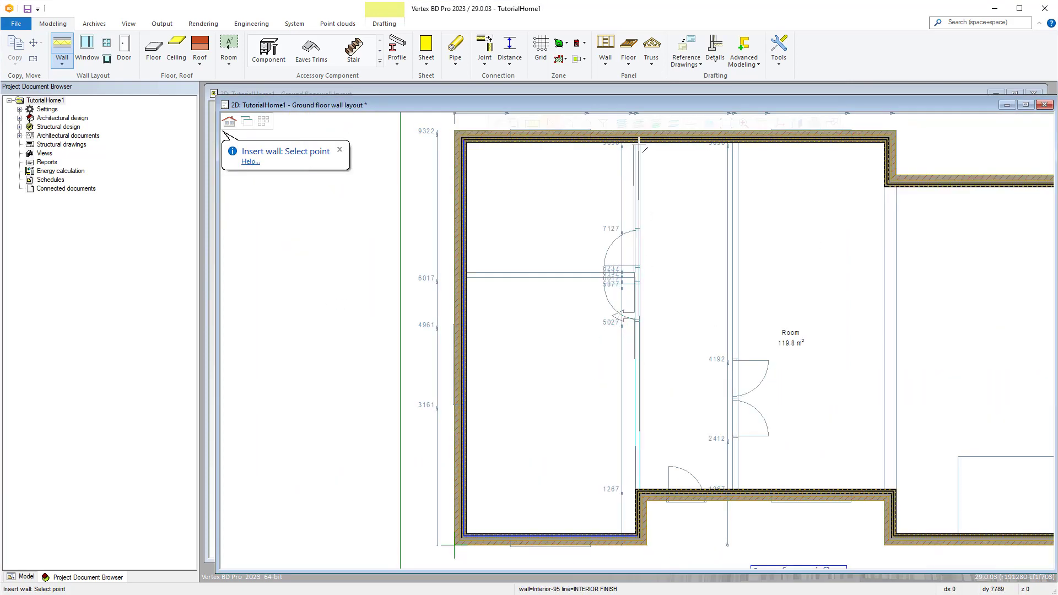
right_click(639, 144)
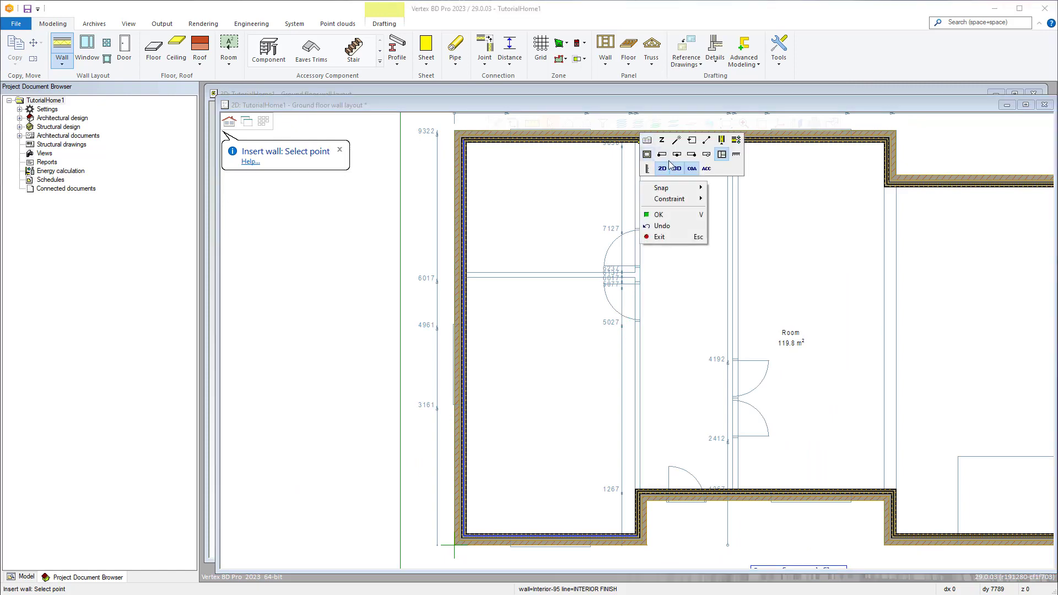
mouse_move(669, 199)
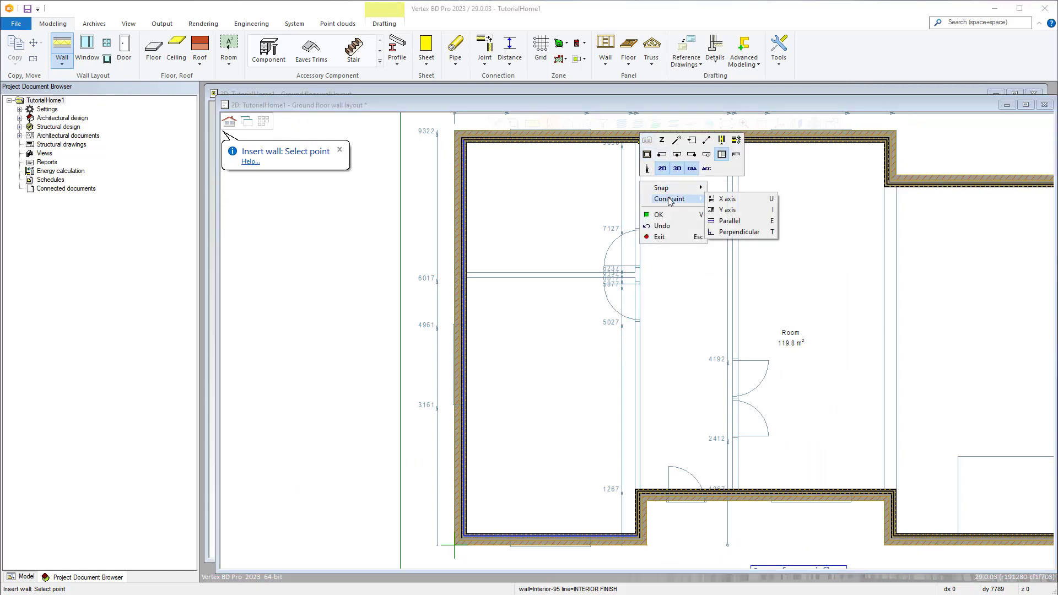
click(727, 210)
click(643, 146)
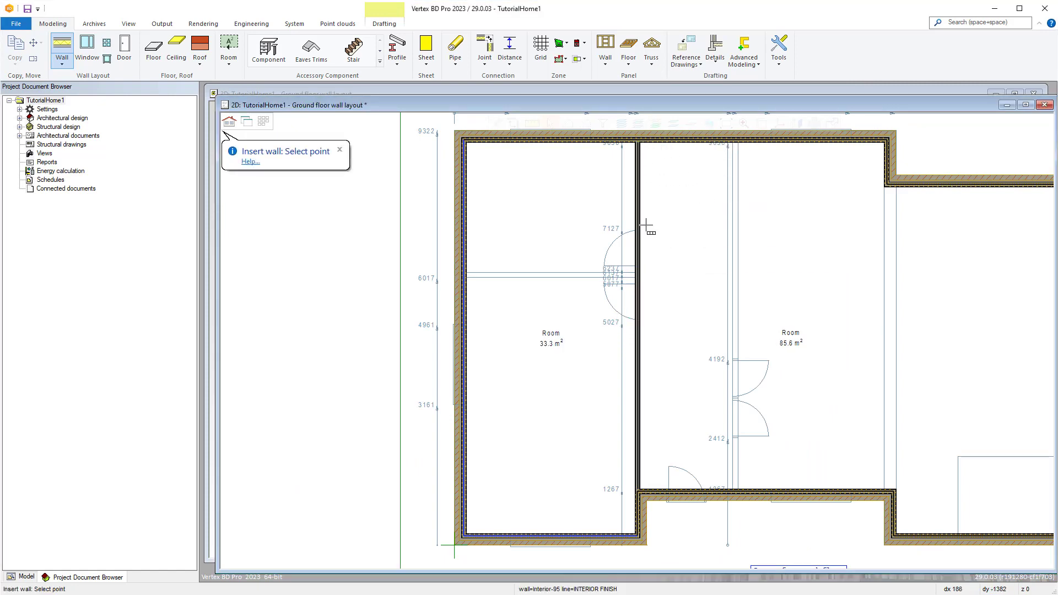
Run an axis-locked horizontal partition from the left wall and show the wall joint options.
right_click(468, 275)
mouse_move(498, 291)
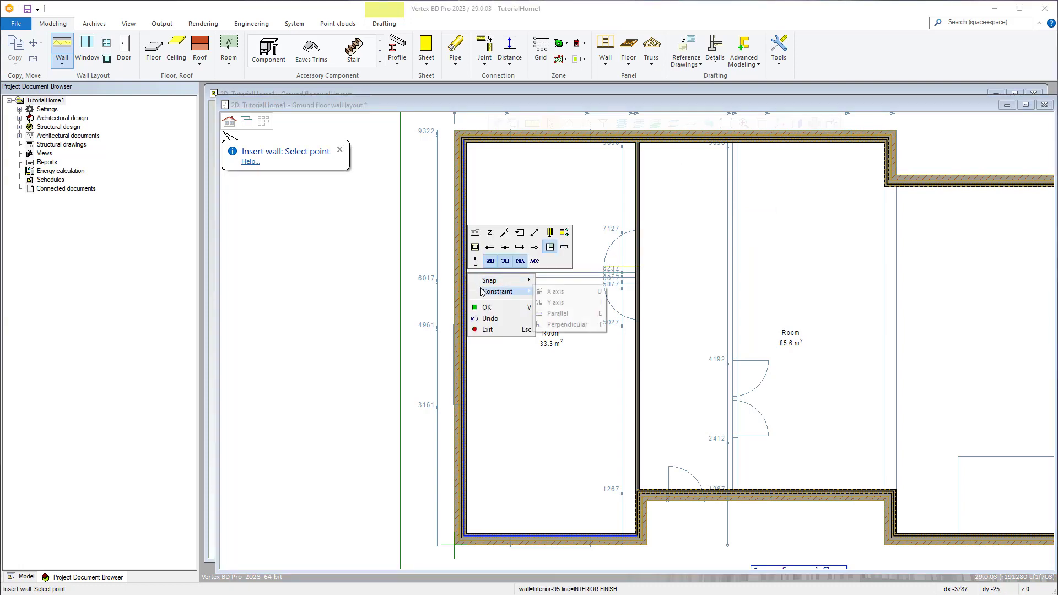
click(567, 304)
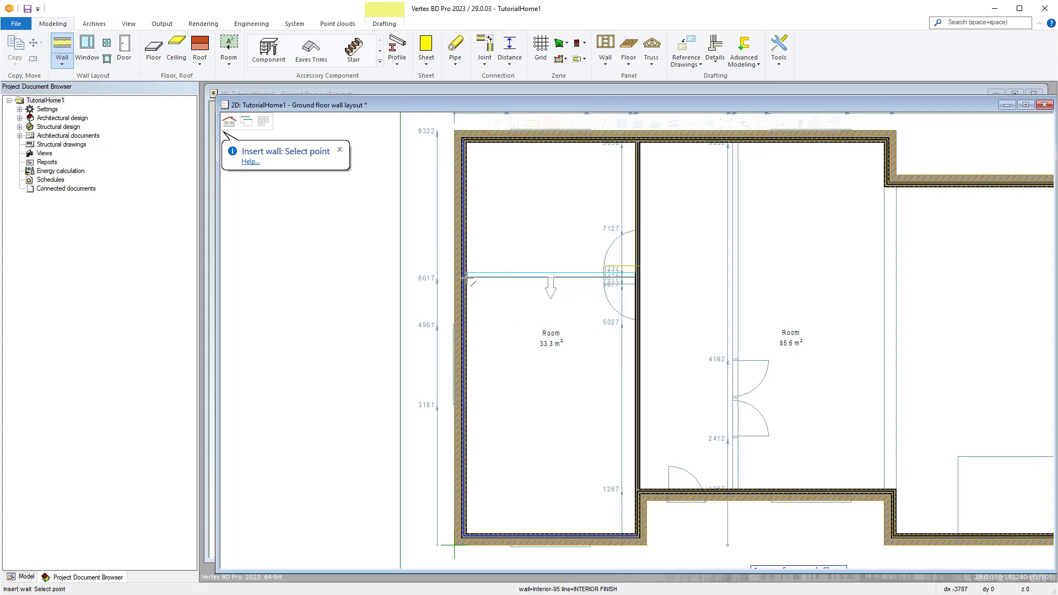
click(467, 281)
scroll(507, 285, up, 2)
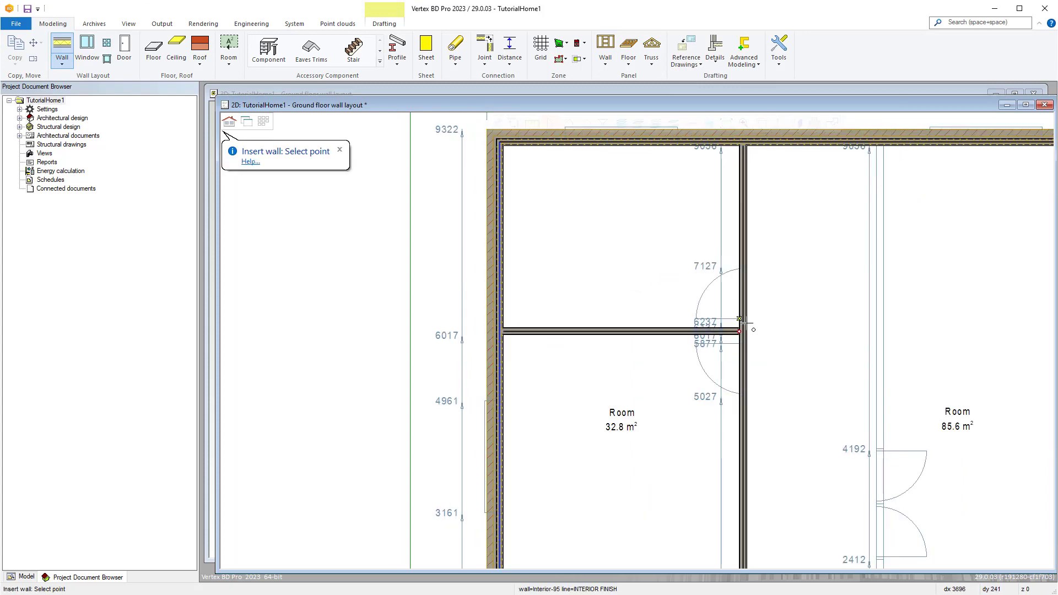
scroll(744, 325, up, 2)
scroll(654, 392, up, 2)
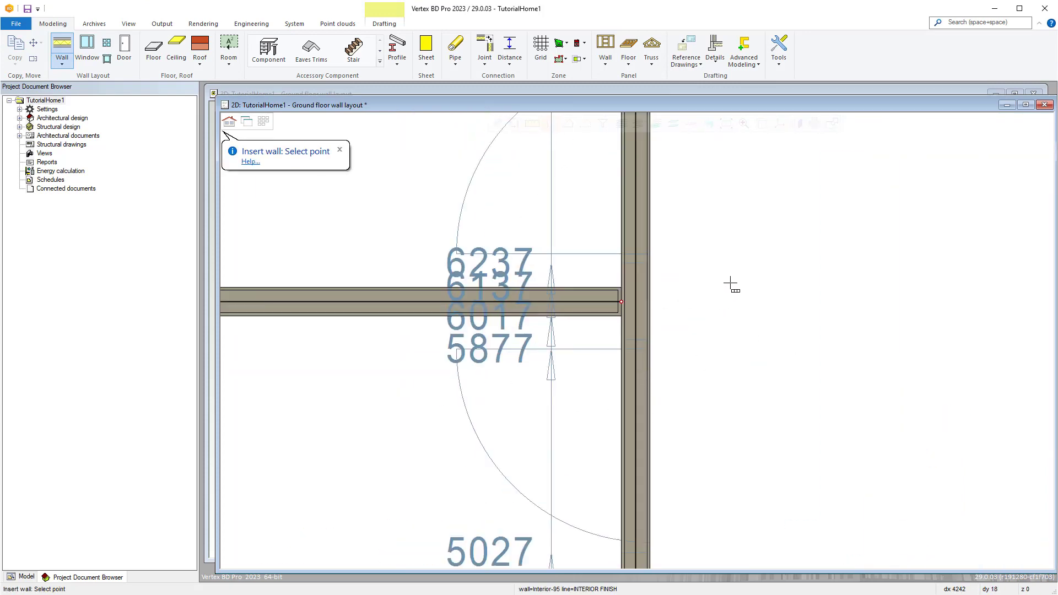
click(485, 55)
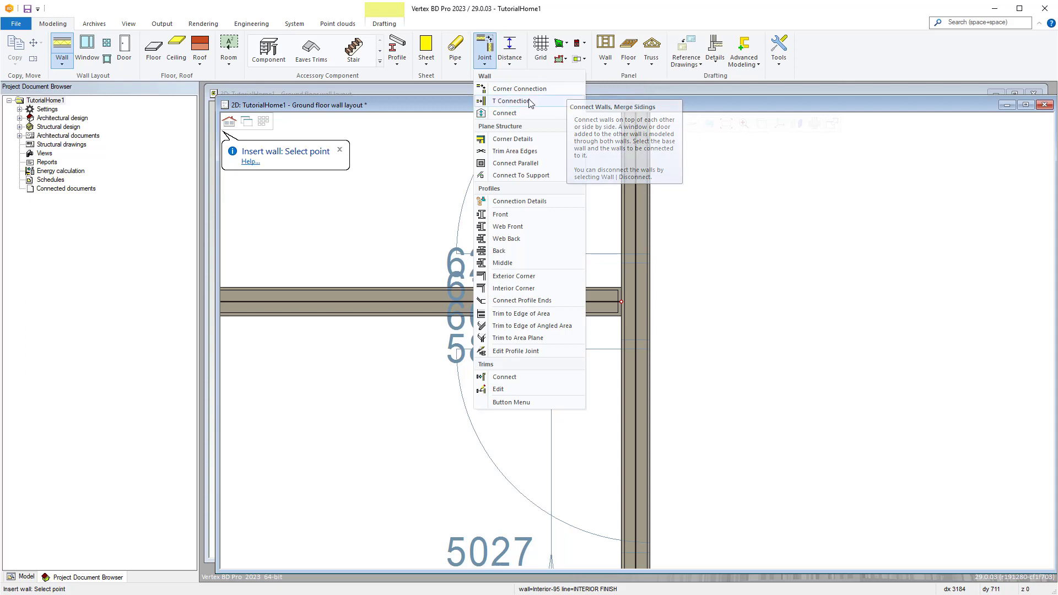
Join the horizontal partition to the vertical wall with a T Connection.
click(507, 102)
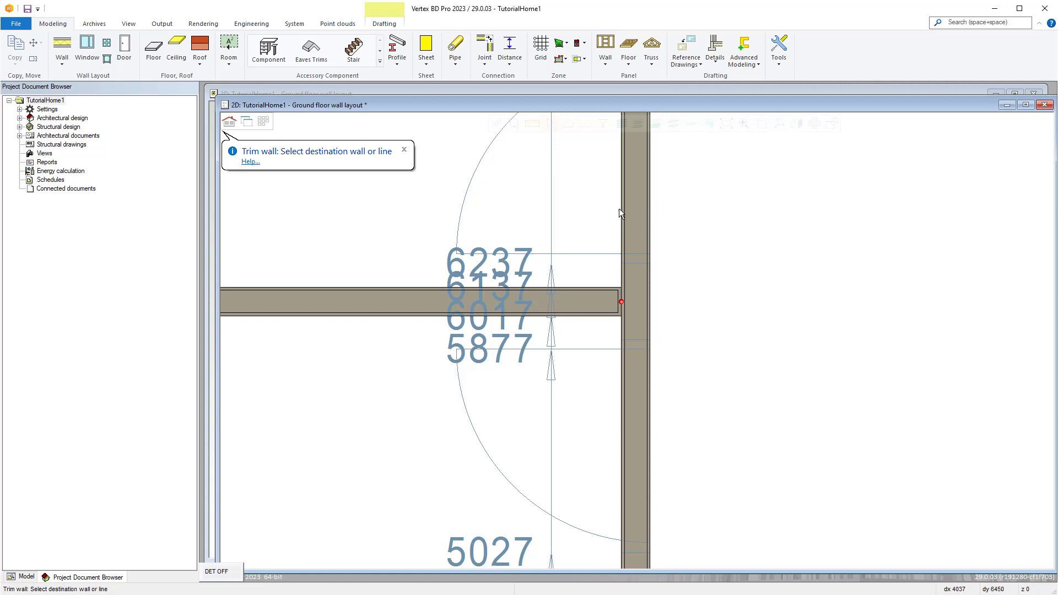
click(633, 224)
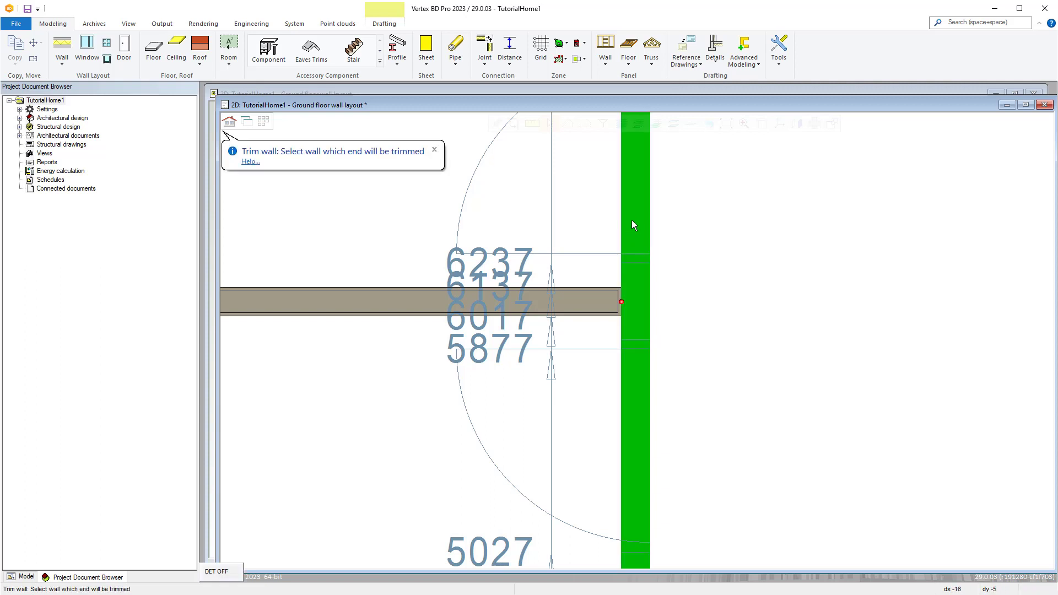
click(410, 300)
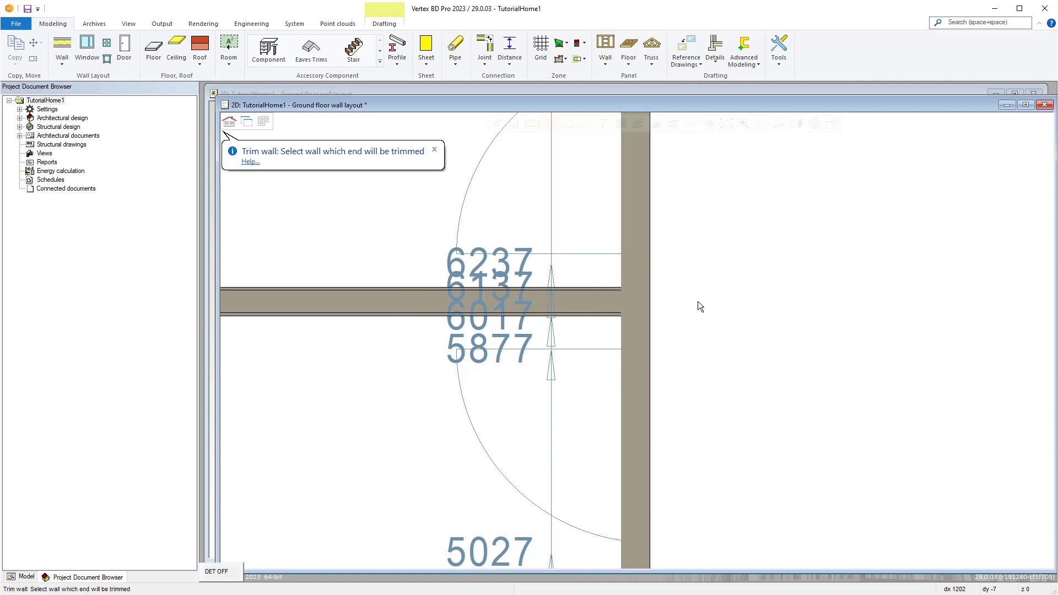
scroll(692, 306, down, 3)
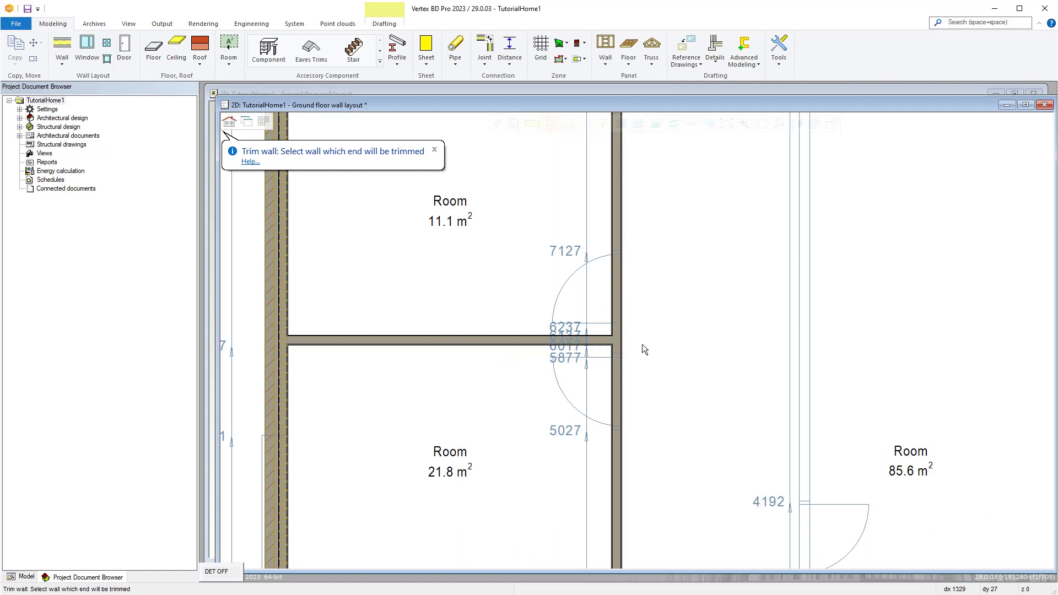
right_click(685, 327)
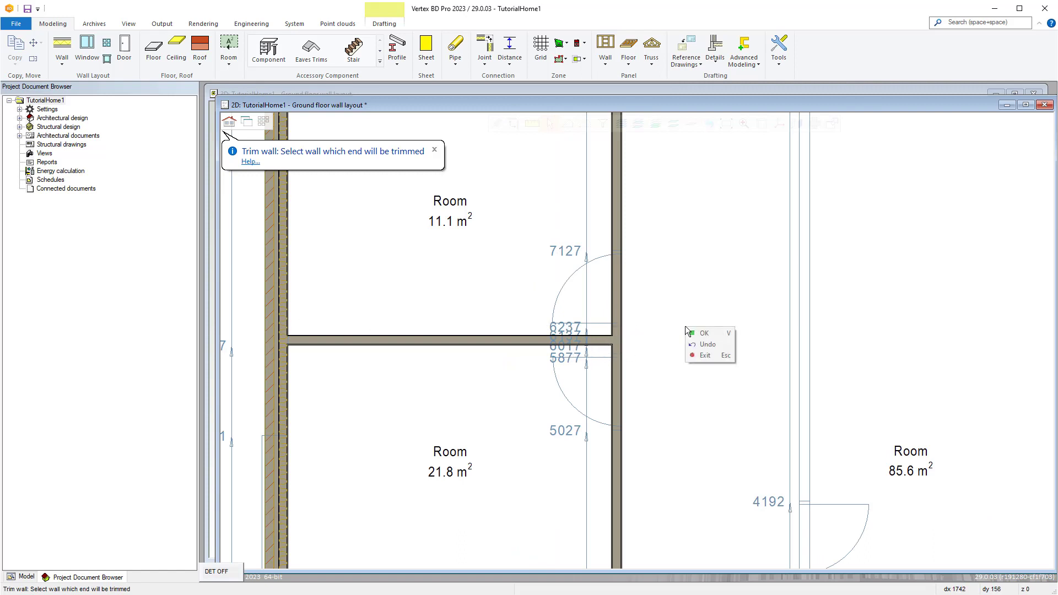
click(699, 332)
Choose the Interior-95 wall type for the two new partitions.
scroll(699, 331, down, 3)
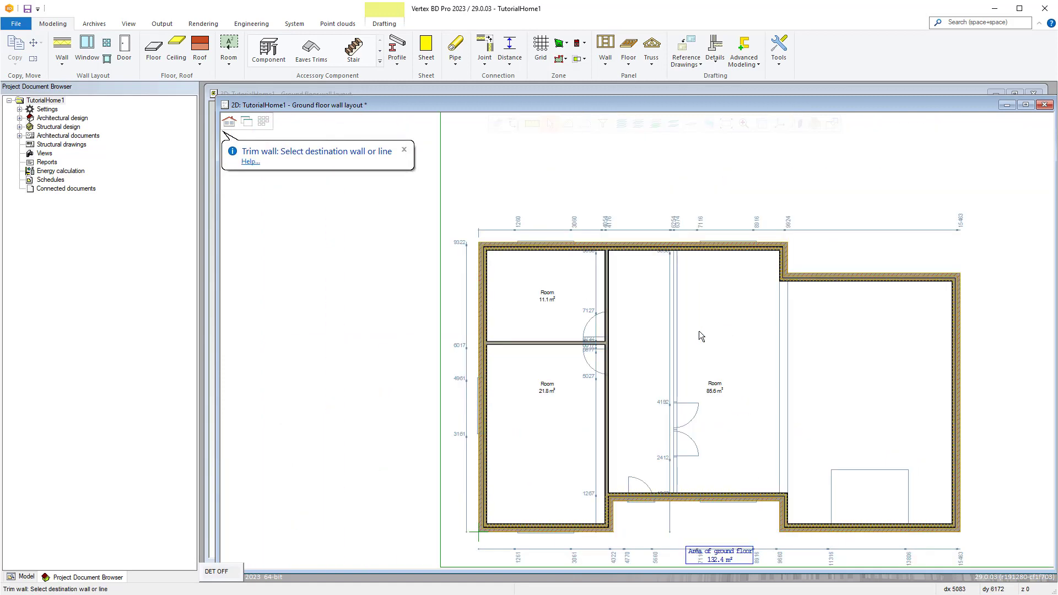
double_click(676, 338)
click(811, 465)
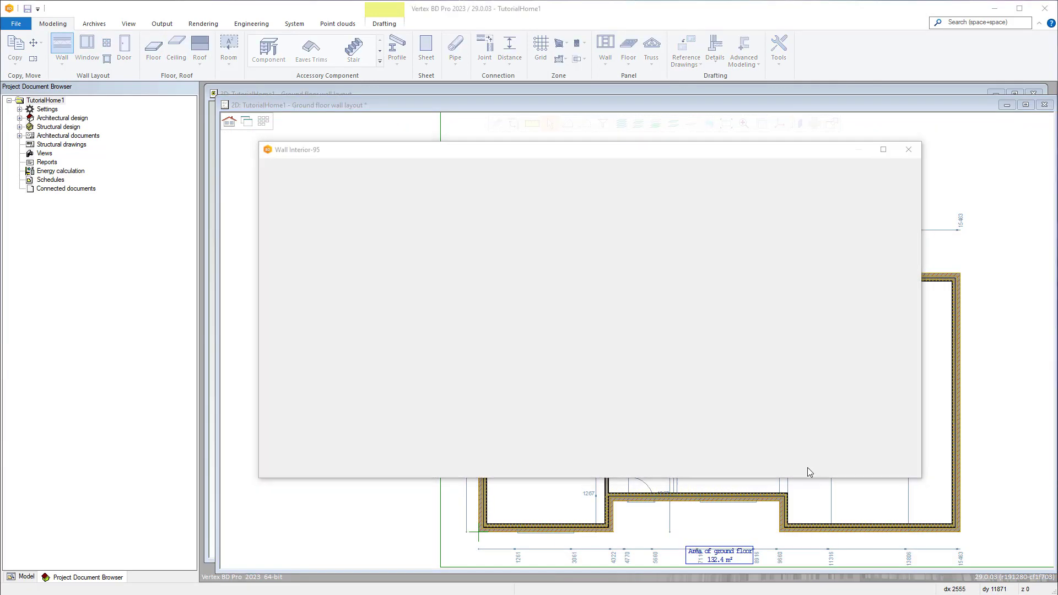
scroll(677, 244, up, 3)
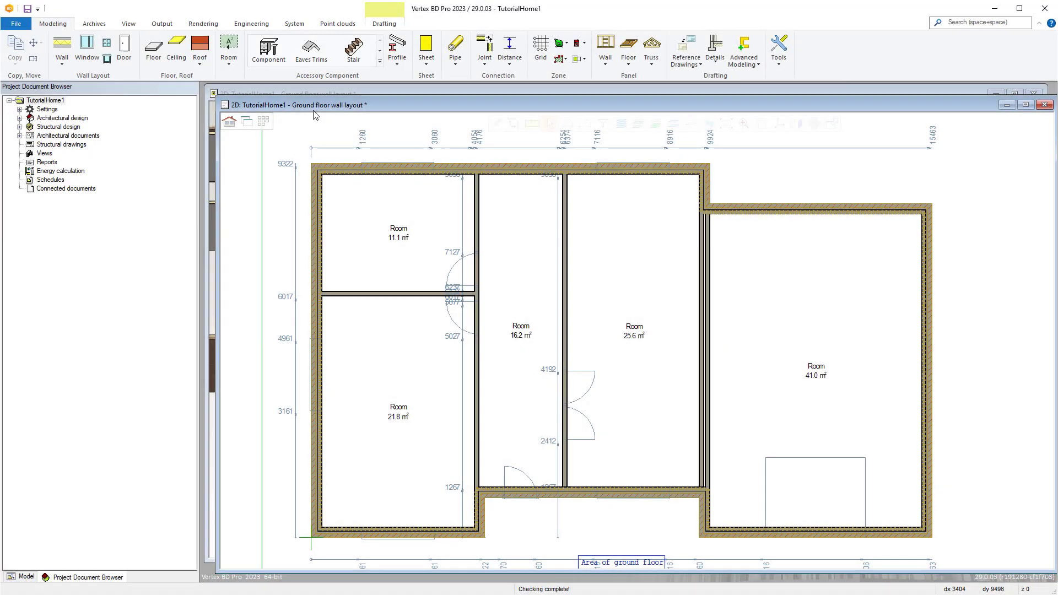
Open a 3D view of the ground floor walls and orbit it to an oblique angle.
click(247, 123)
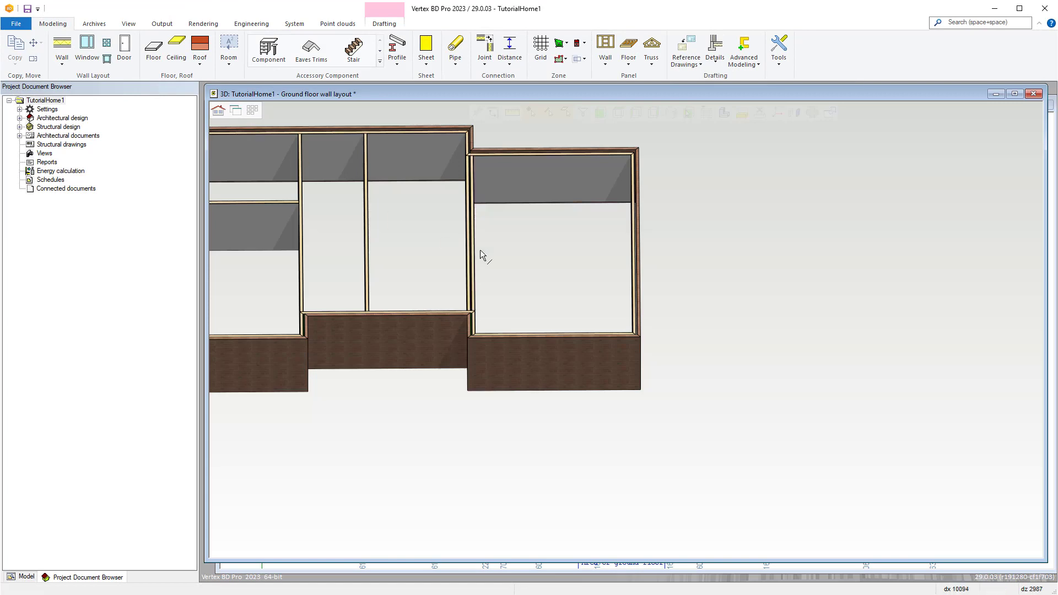
scroll(678, 315, up, 3)
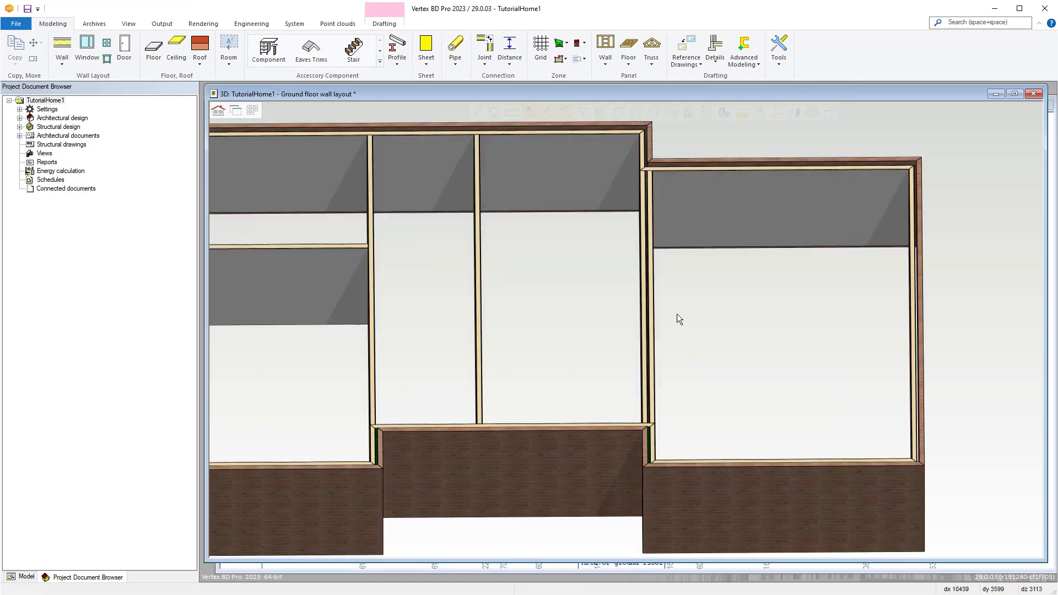
scroll(629, 319, down, 2)
middle_drag(624, 338, 203, 305)
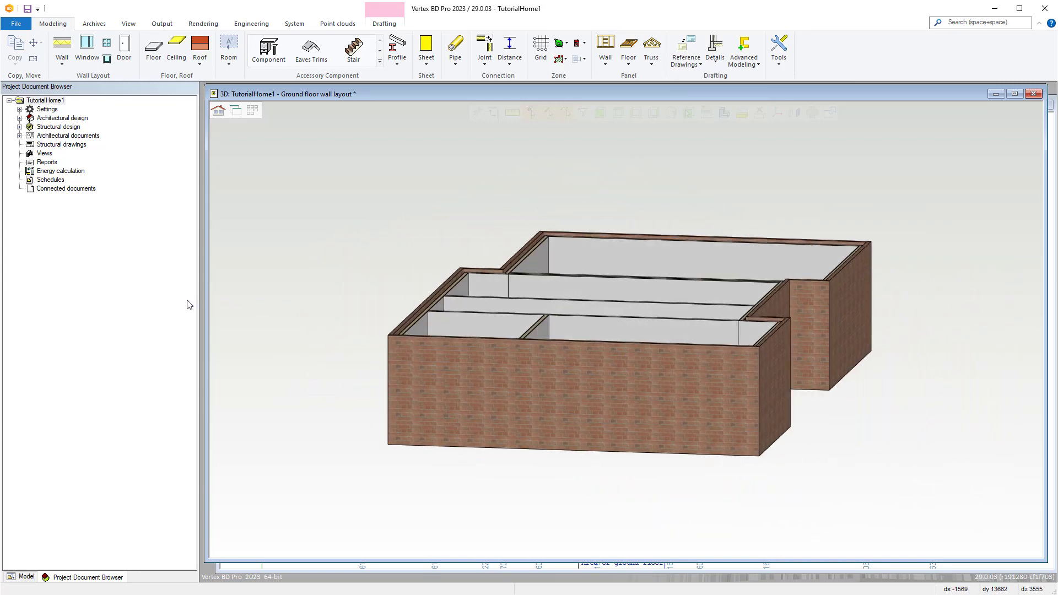
middle_drag(641, 303, 574, 301)
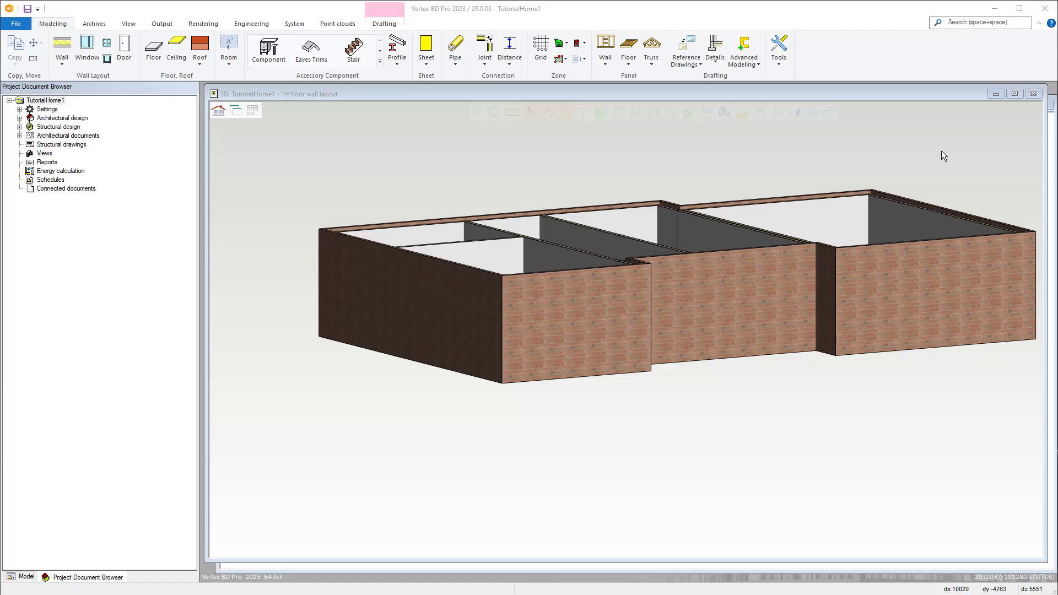
Open the User Manual from the ? help menu.
click(1051, 25)
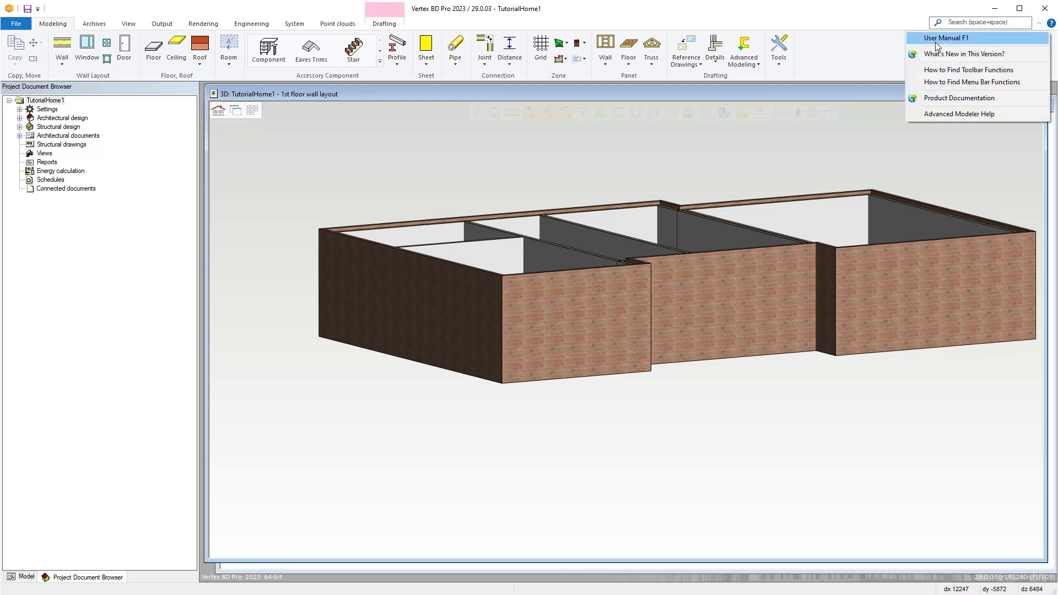
click(972, 41)
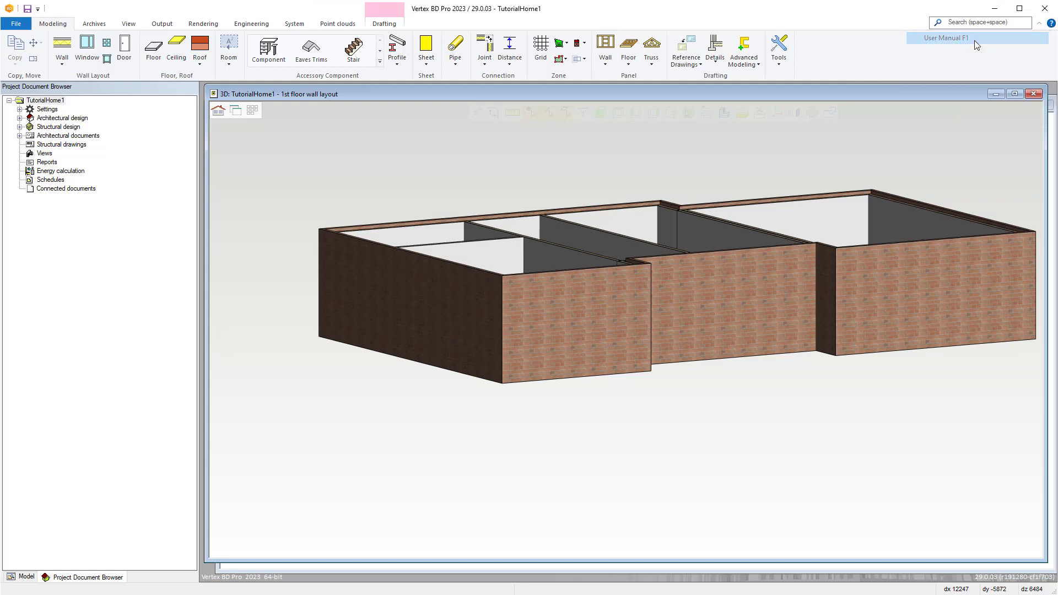